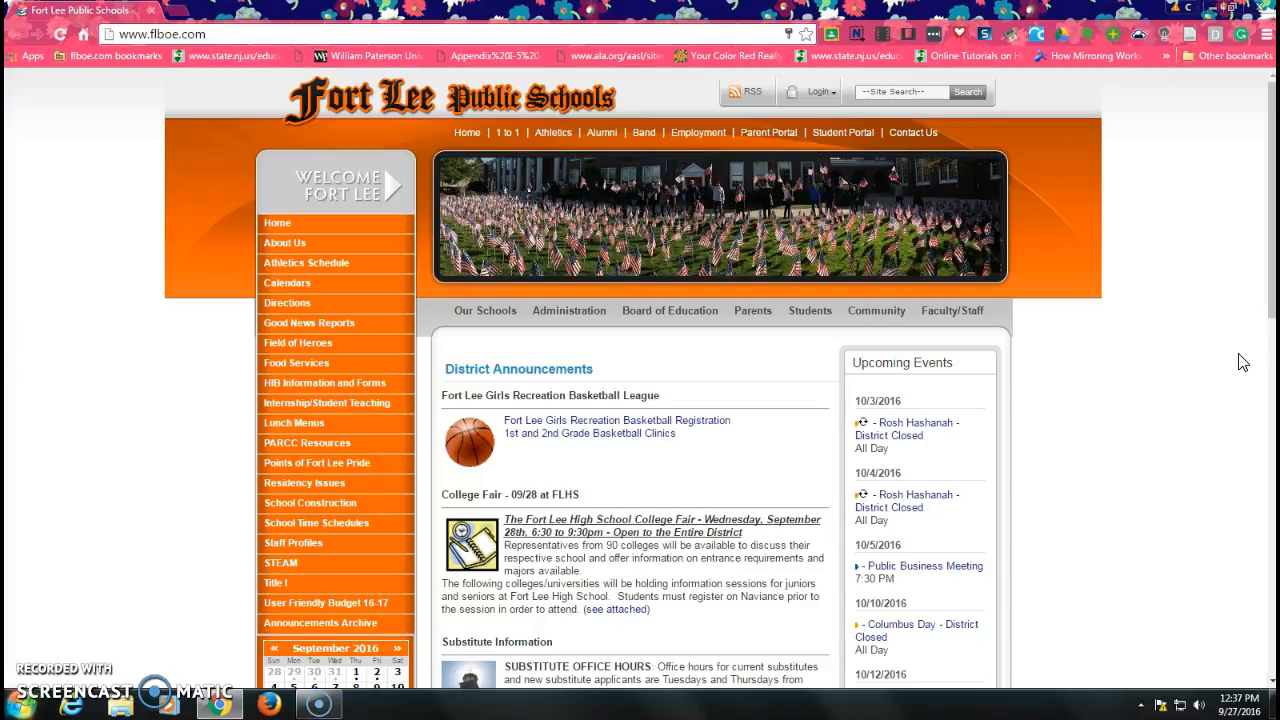
Go to Google Classroom and open the LFCMS Library/Media Center Council class.
left_click(240, 35)
type("classroom")
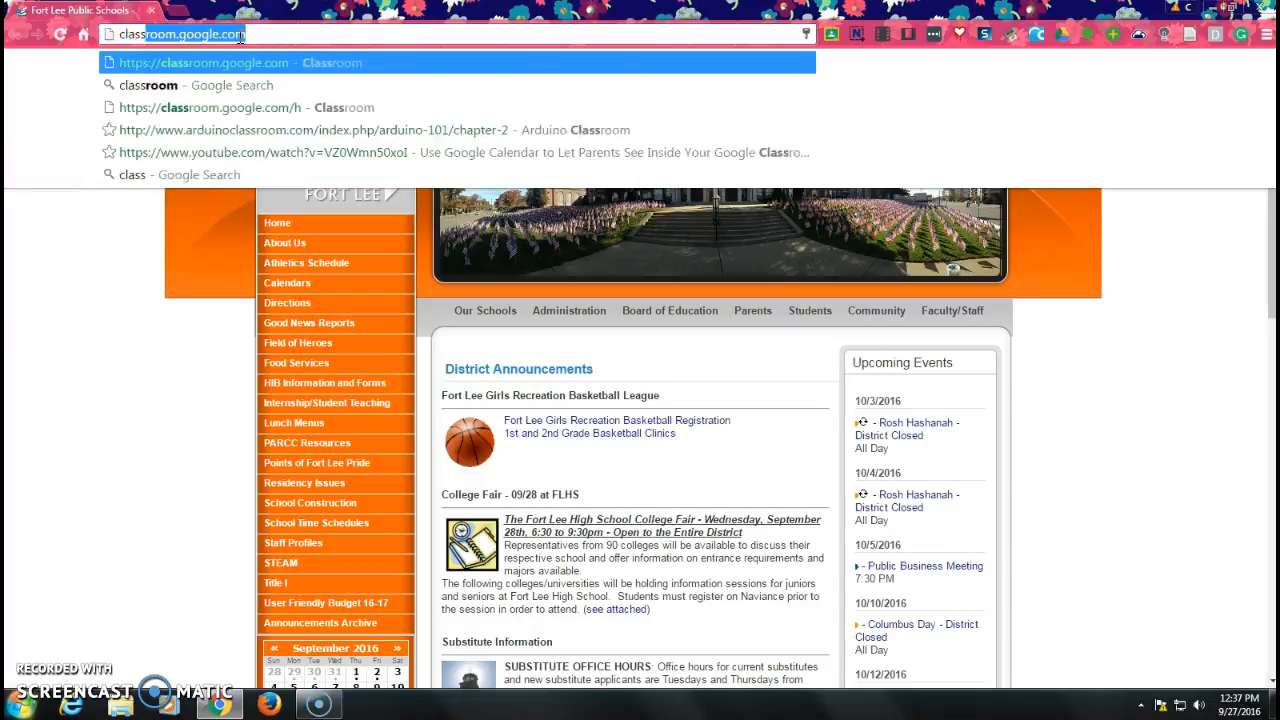
key("Return")
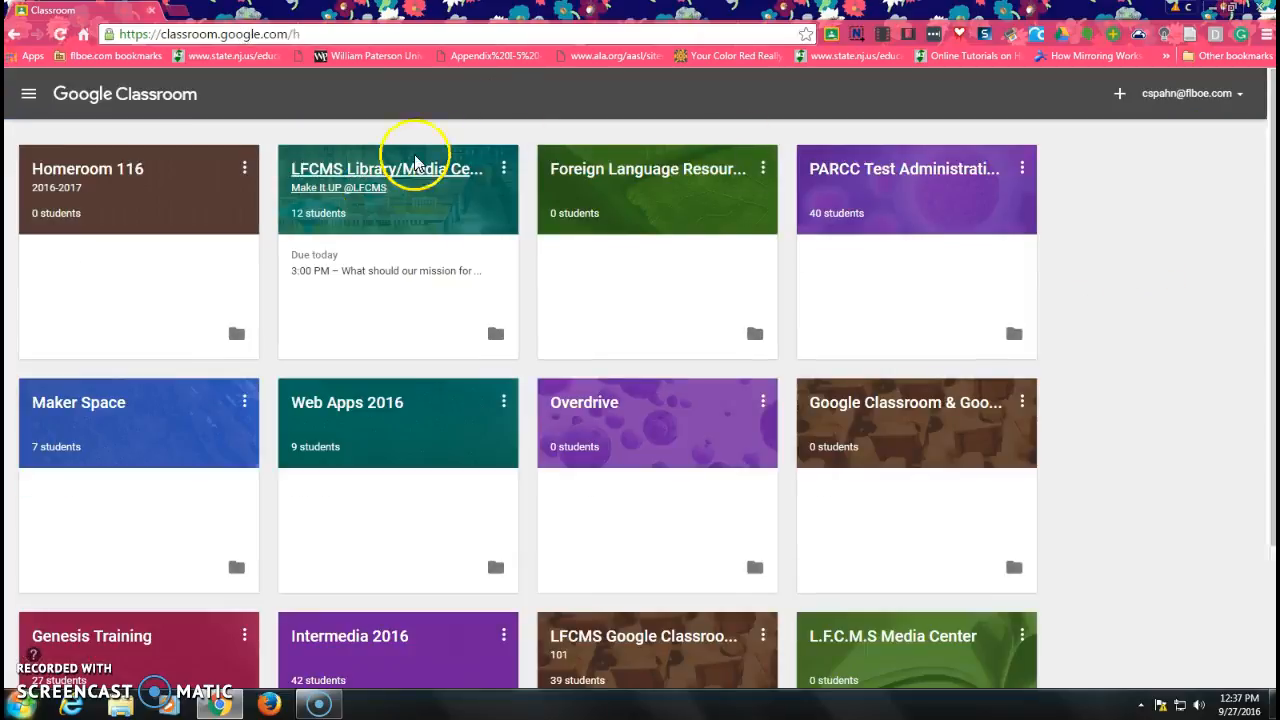
left_click(371, 174)
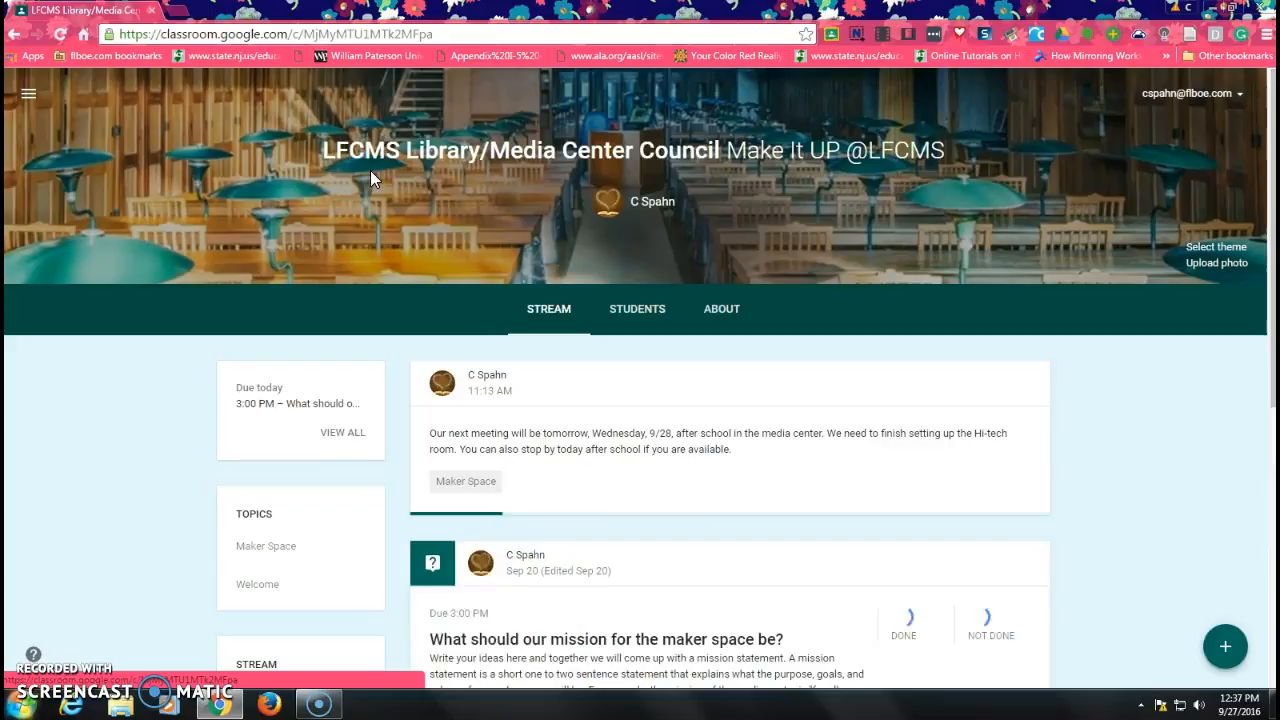
Open the class's calendar in Google Calendar from its About page.
left_click(738, 316)
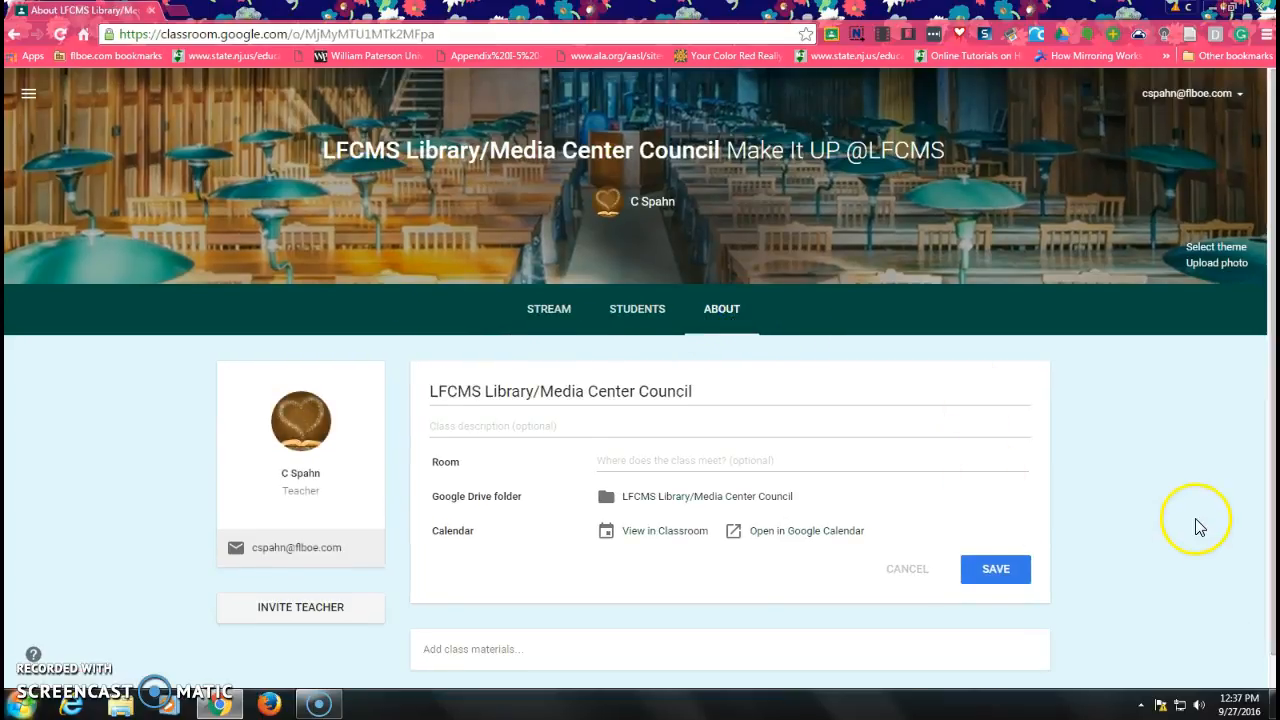
scroll(1194, 523, "down", 1)
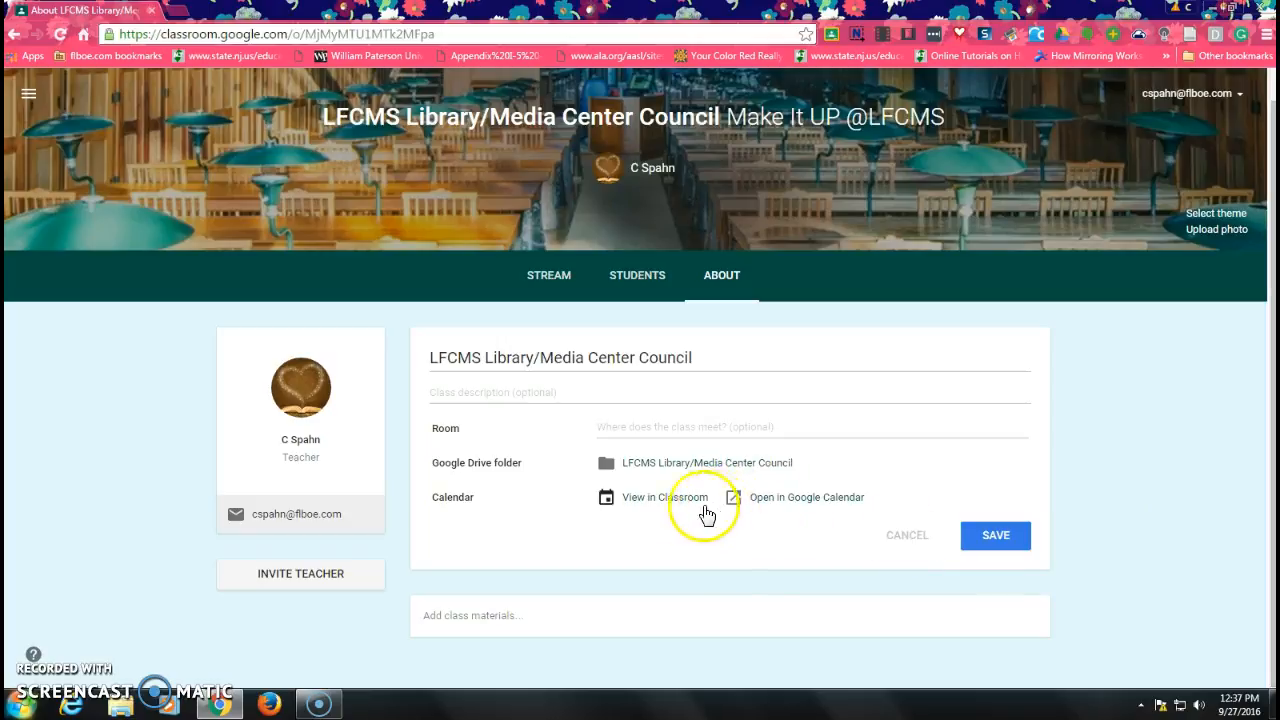
left_click(782, 511)
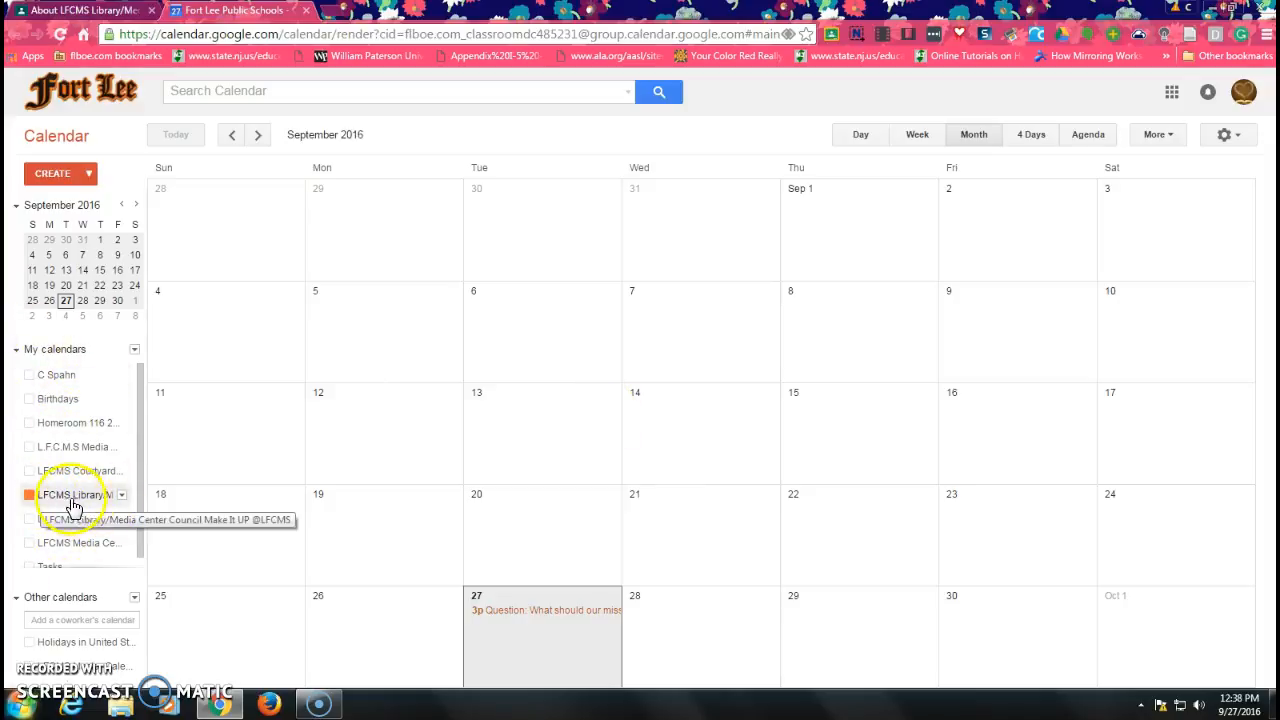
Show the LFCMS Courtyard, L.F.C.M.S Media Center, Homeroom 116, Birthdays and personal calendars in the month view.
left_click(29, 470)
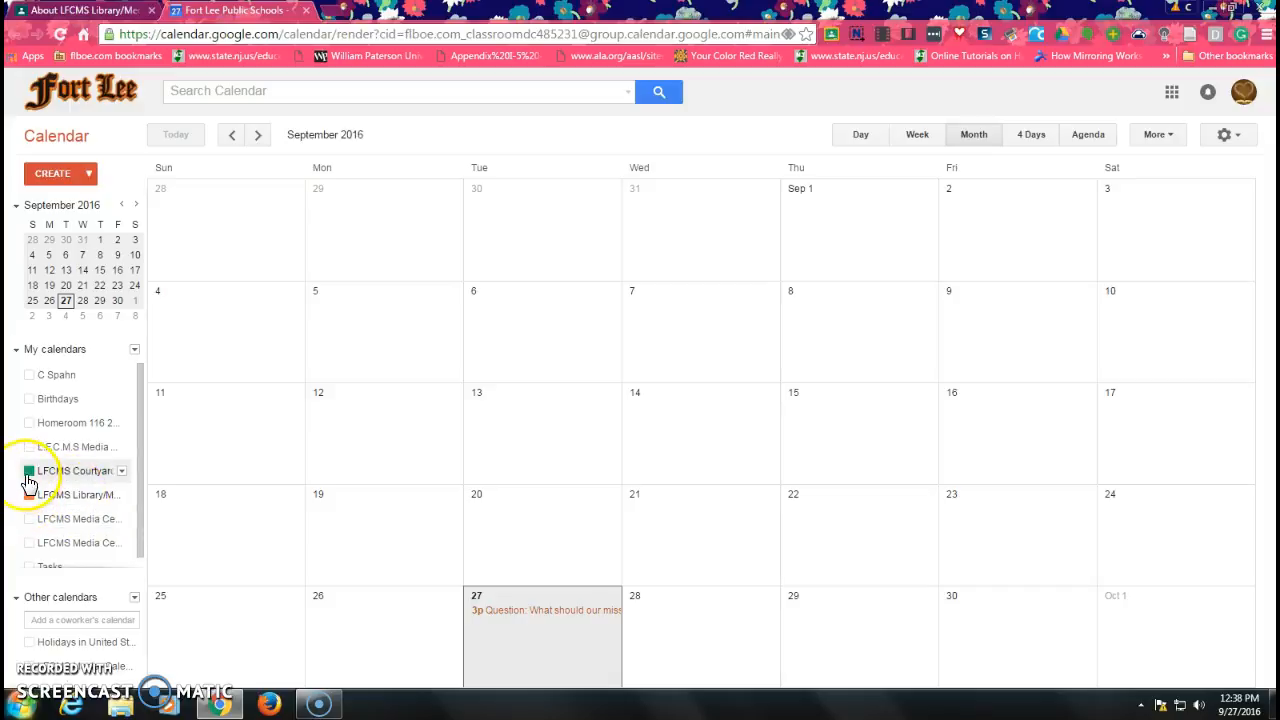
left_click(30, 446)
left_click(28, 422)
left_click(29, 400)
left_click(30, 375)
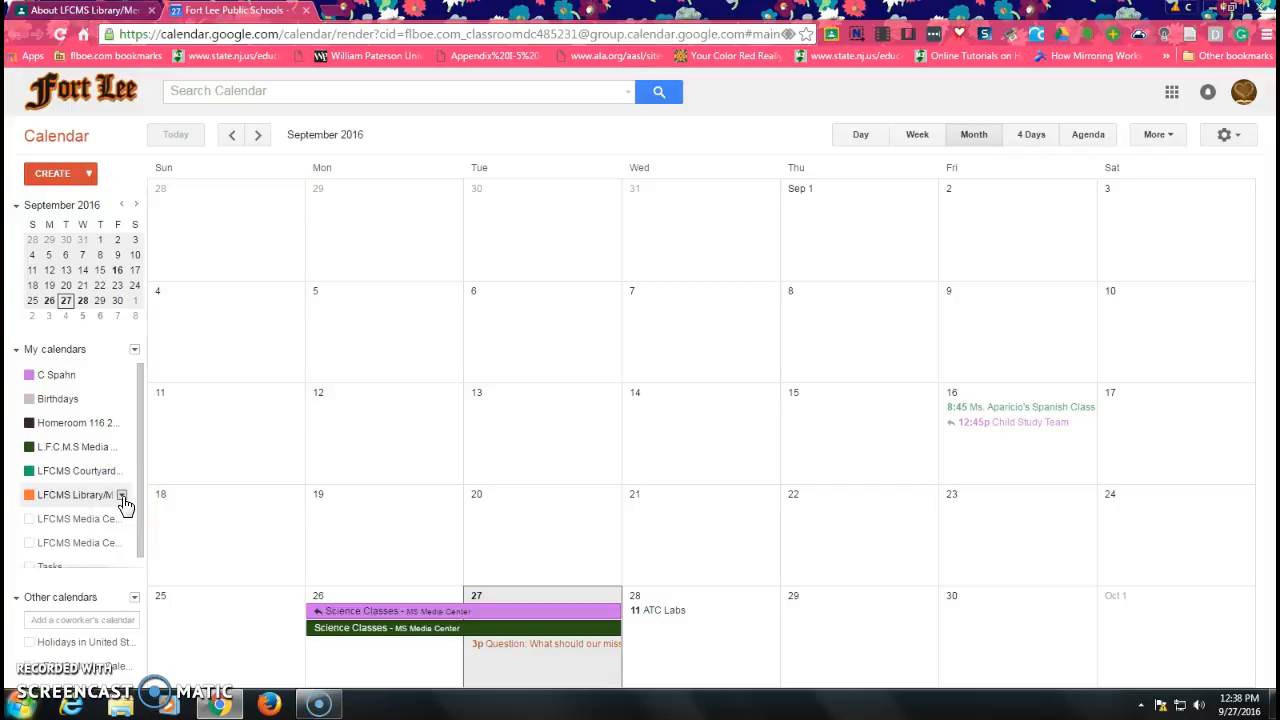
Share the LFCMS Library/Media Center Council calendar publicly with all event details visible, and save the sharing settings.
left_click(122, 498)
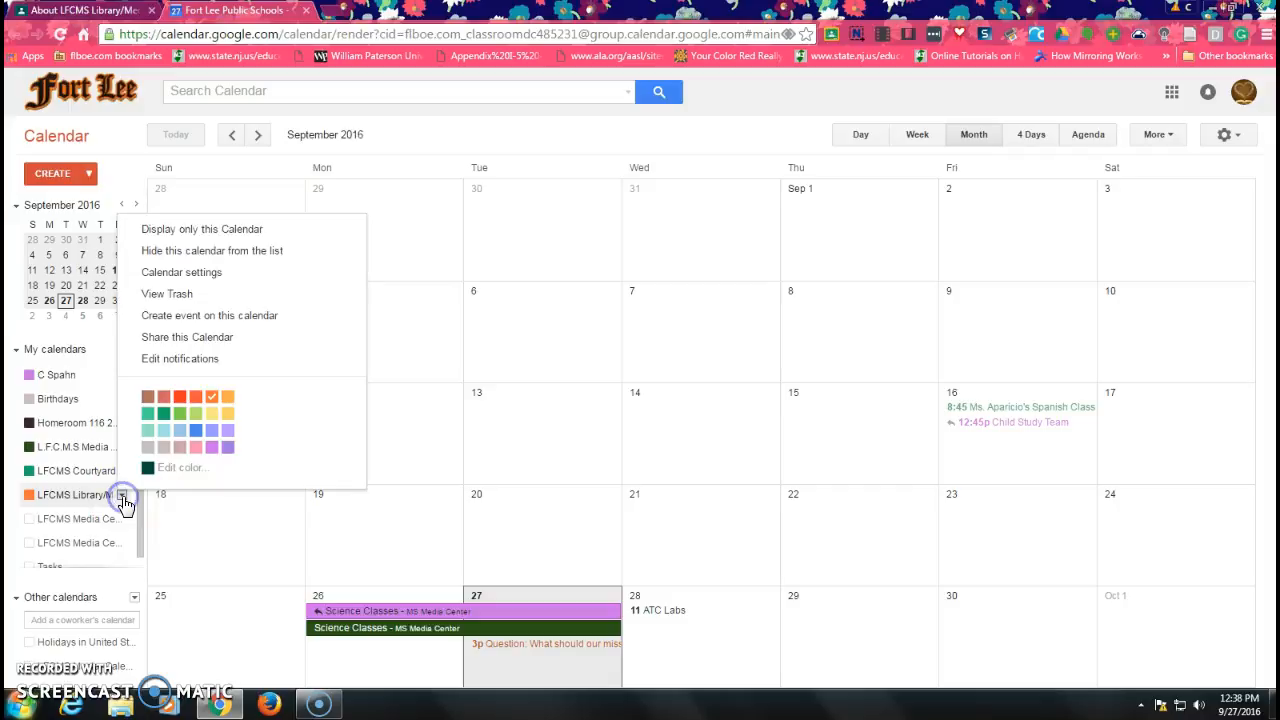
left_click(229, 339)
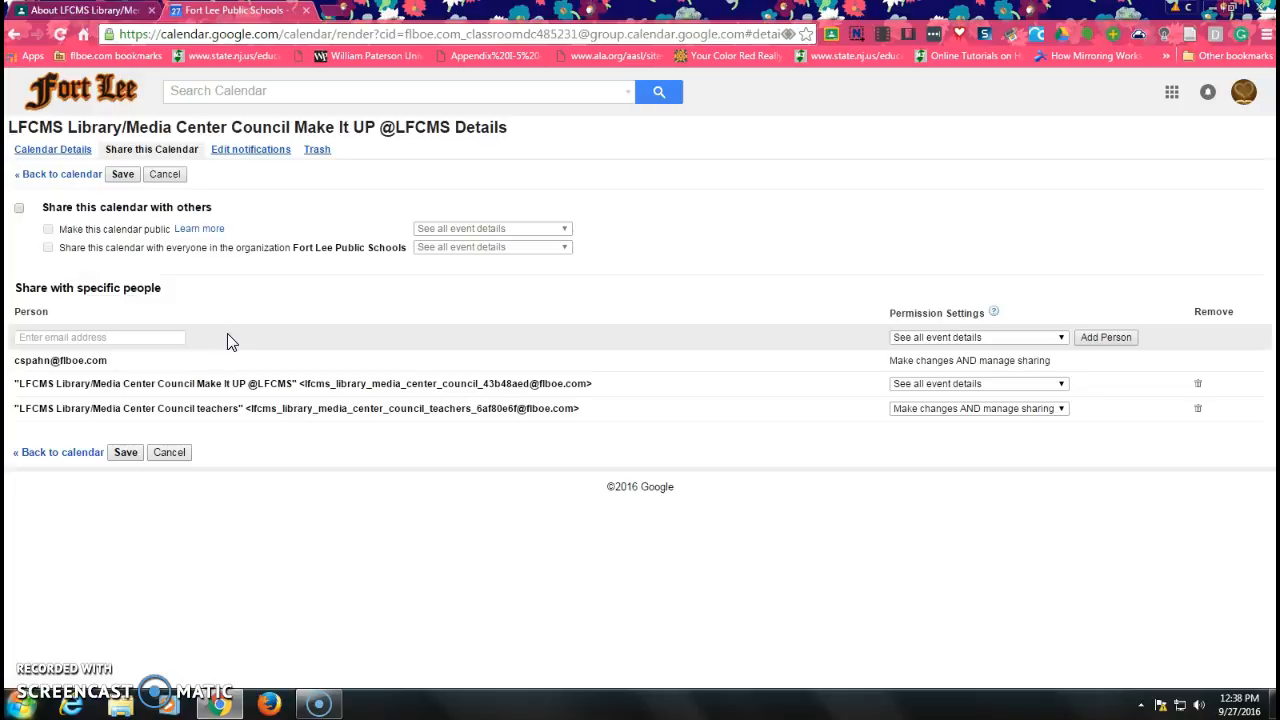
left_click(19, 210)
left_click(48, 231)
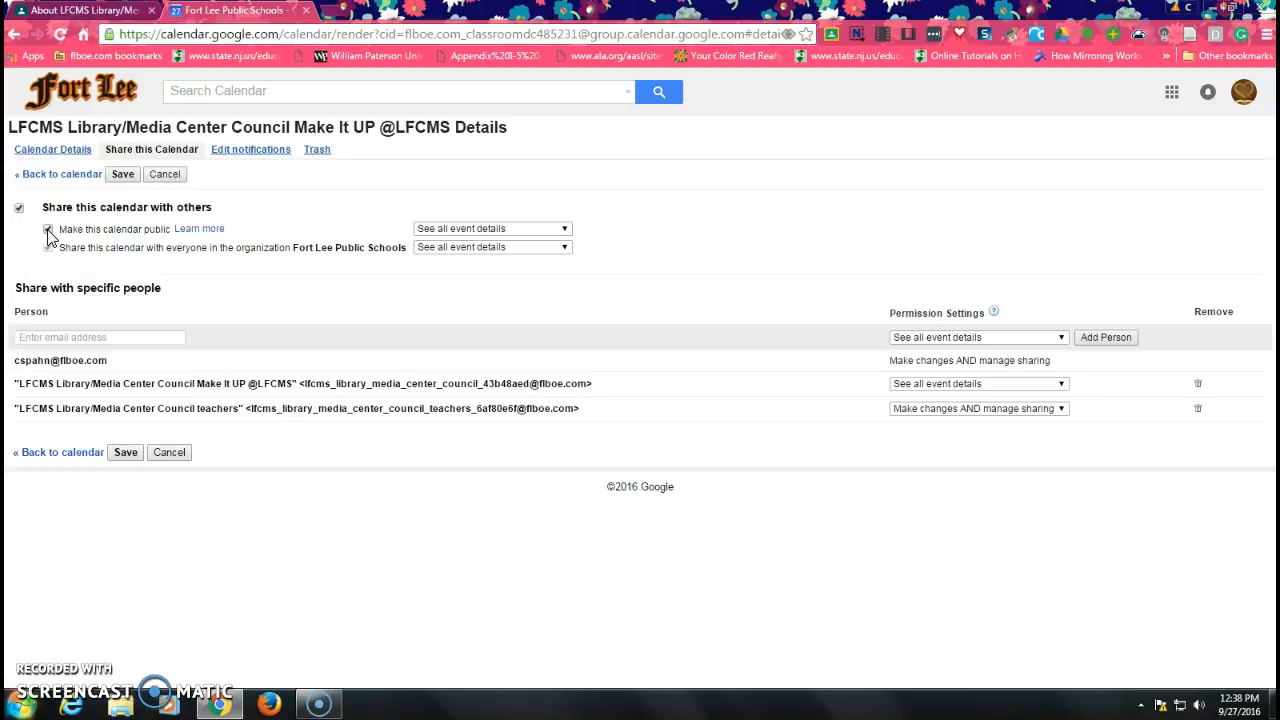
left_click(125, 453)
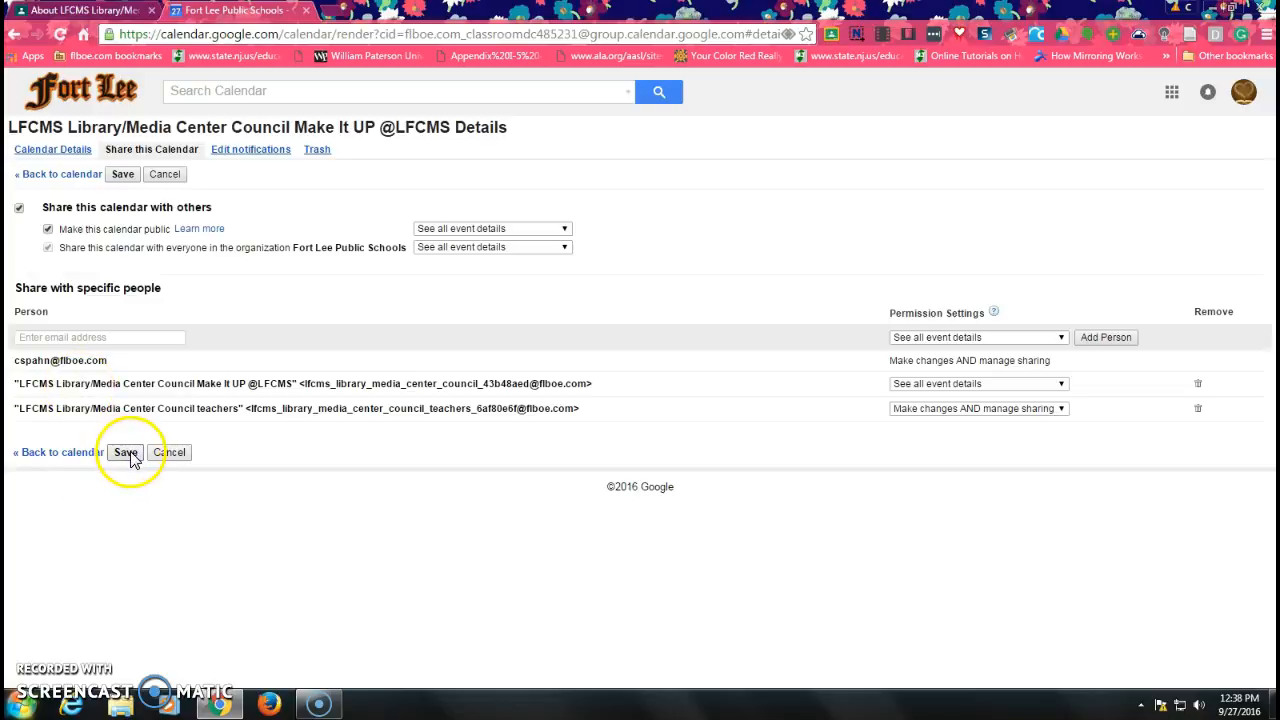
left_click(127, 453)
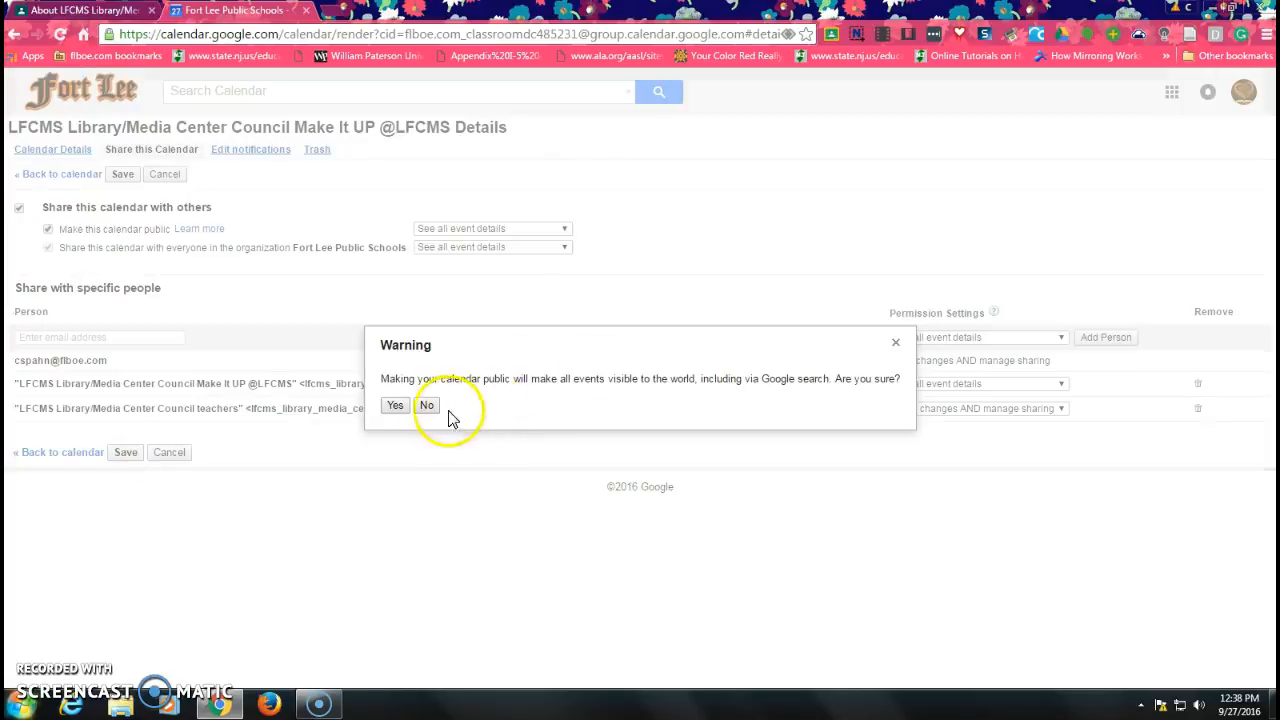
left_click(394, 406)
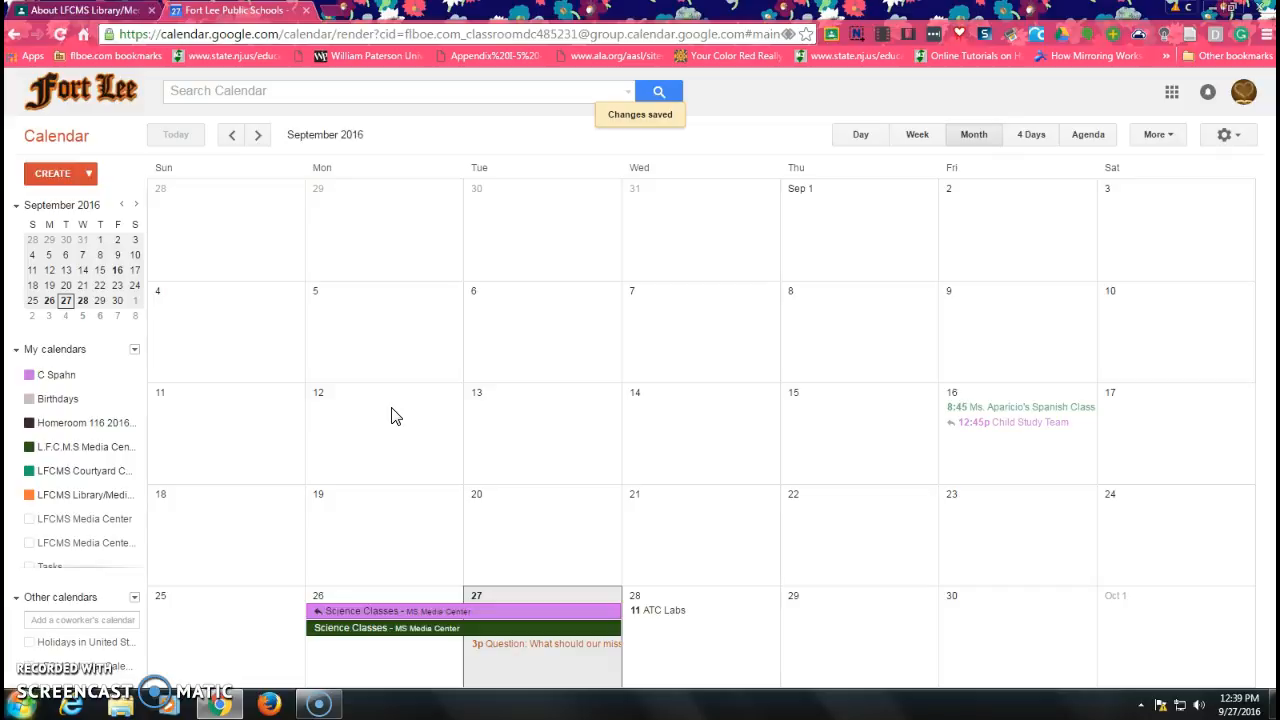
Copy the HTML calendar address from the LFCMS Library/Media Center Council calendar's settings.
left_click(121, 495)
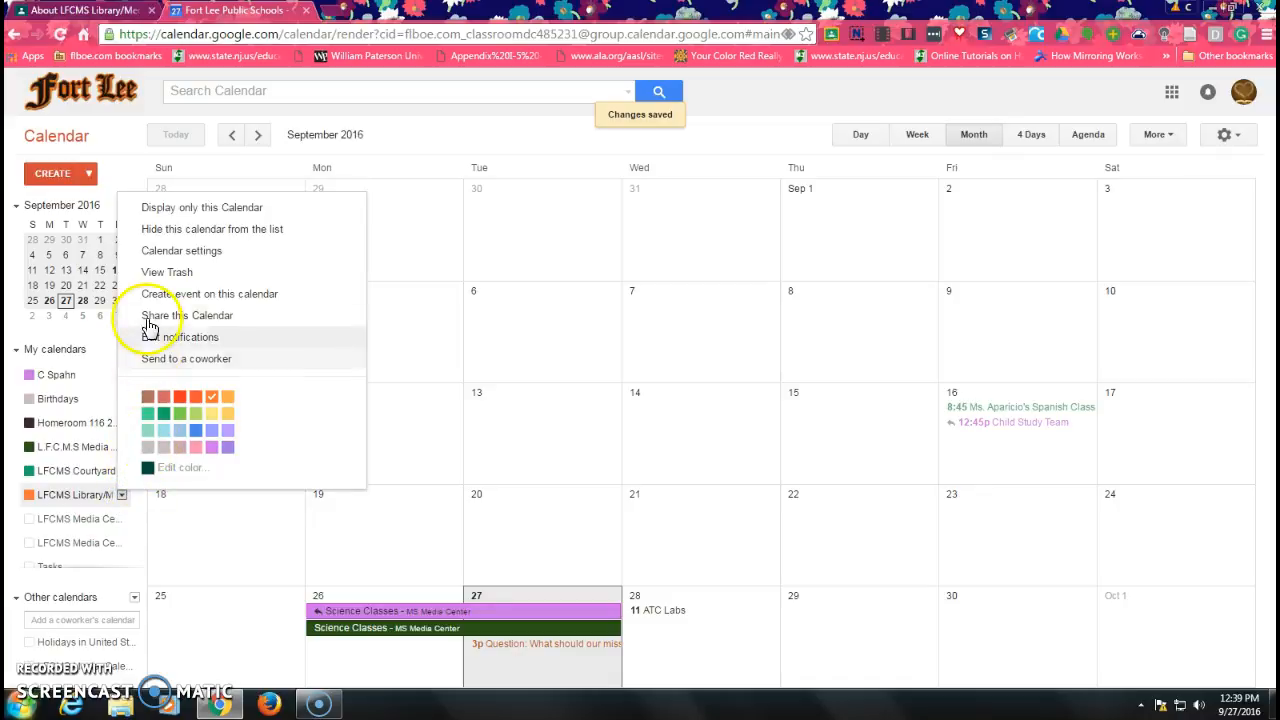
left_click(167, 262)
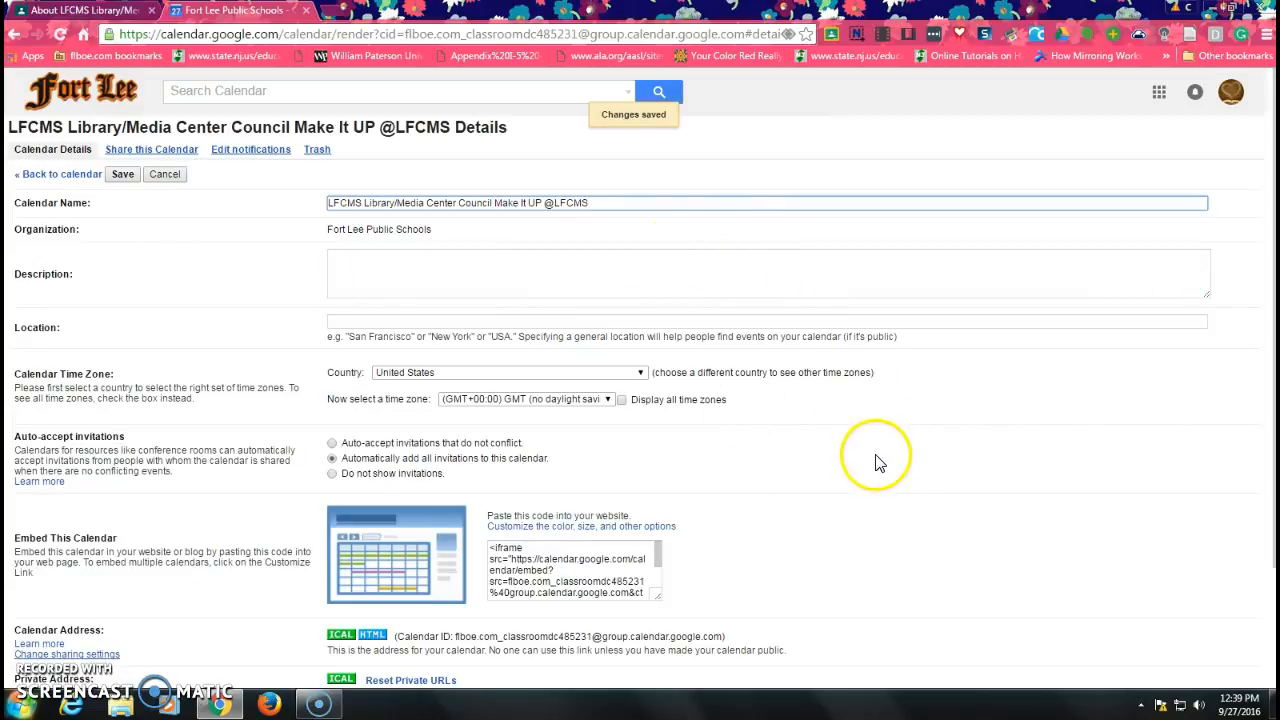
scroll(876, 462, "down", 3)
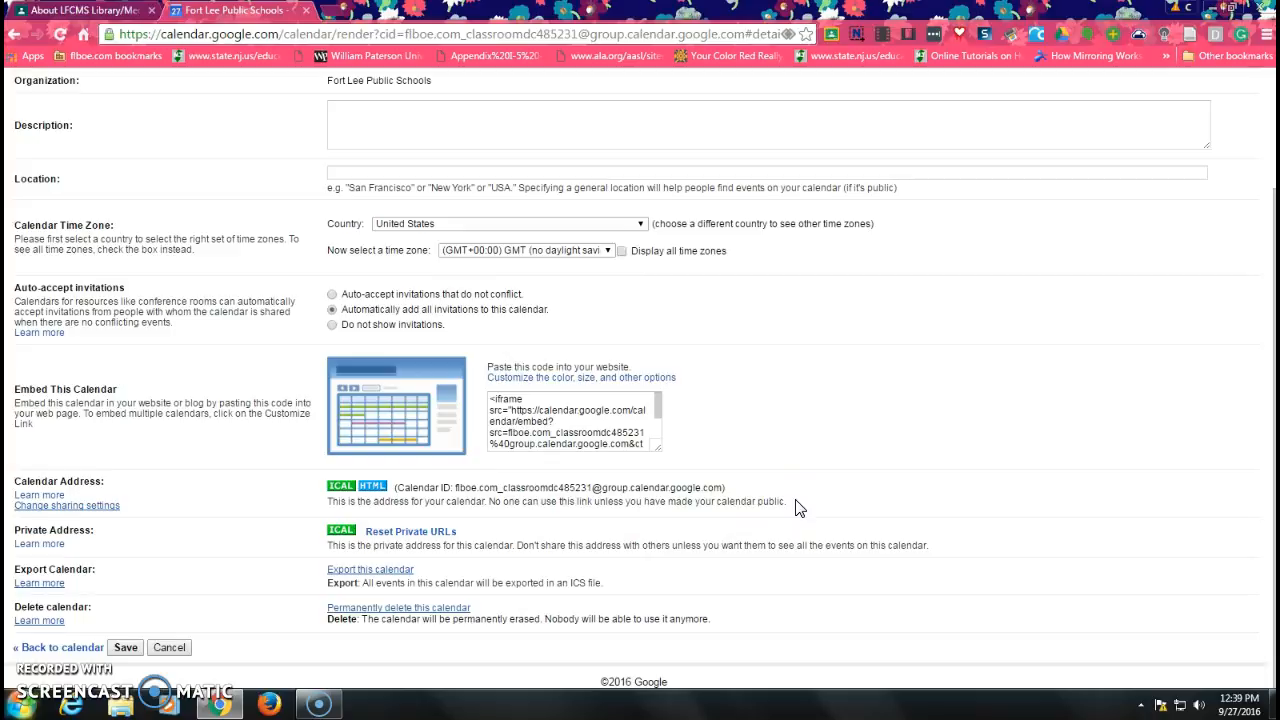
left_click(372, 487)
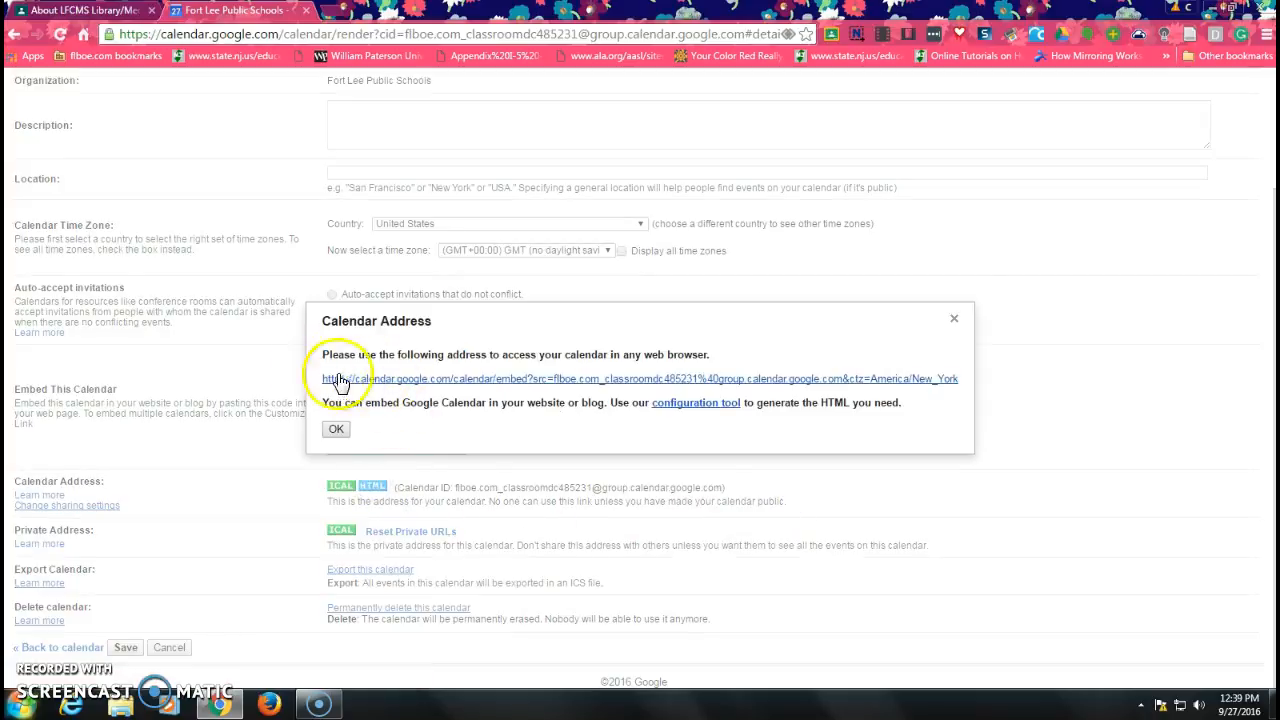
left_click_drag(317, 383, 971, 376)
right_click(884, 378)
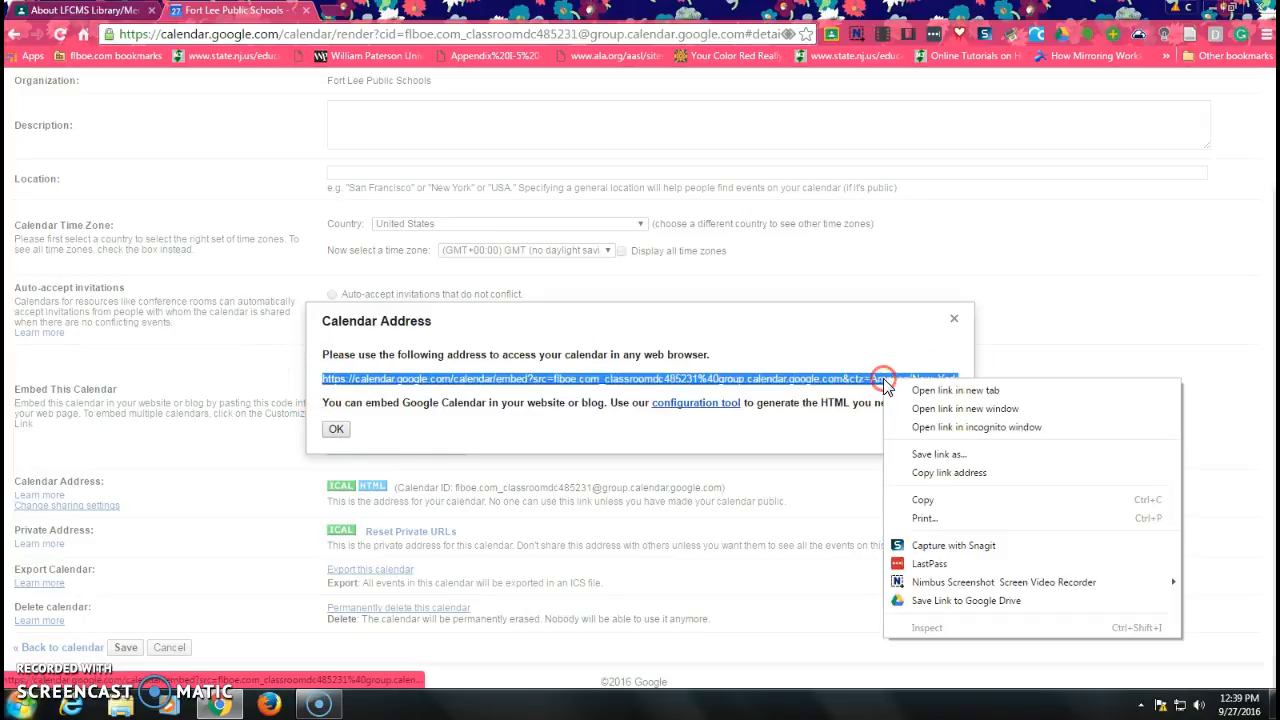
left_click(912, 499)
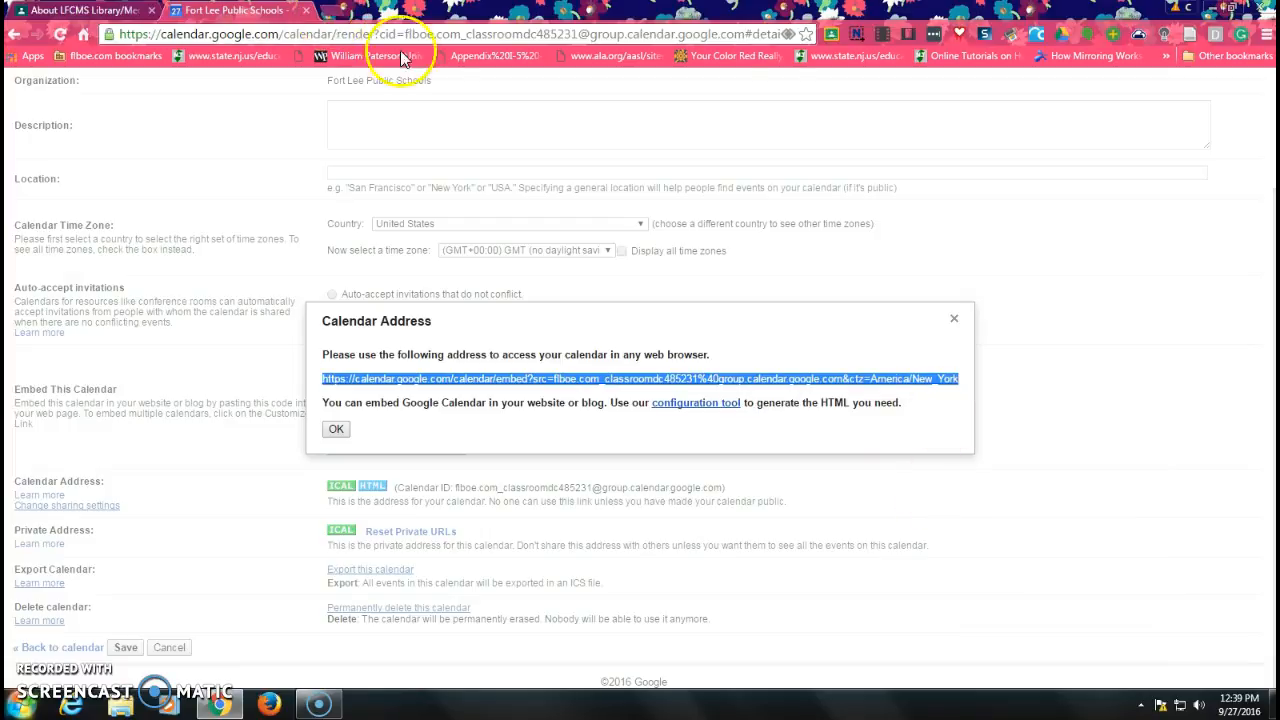
Open the Fort Lee Public Schools website in a new tab and log in with the saved credentials.
left_click(343, 14)
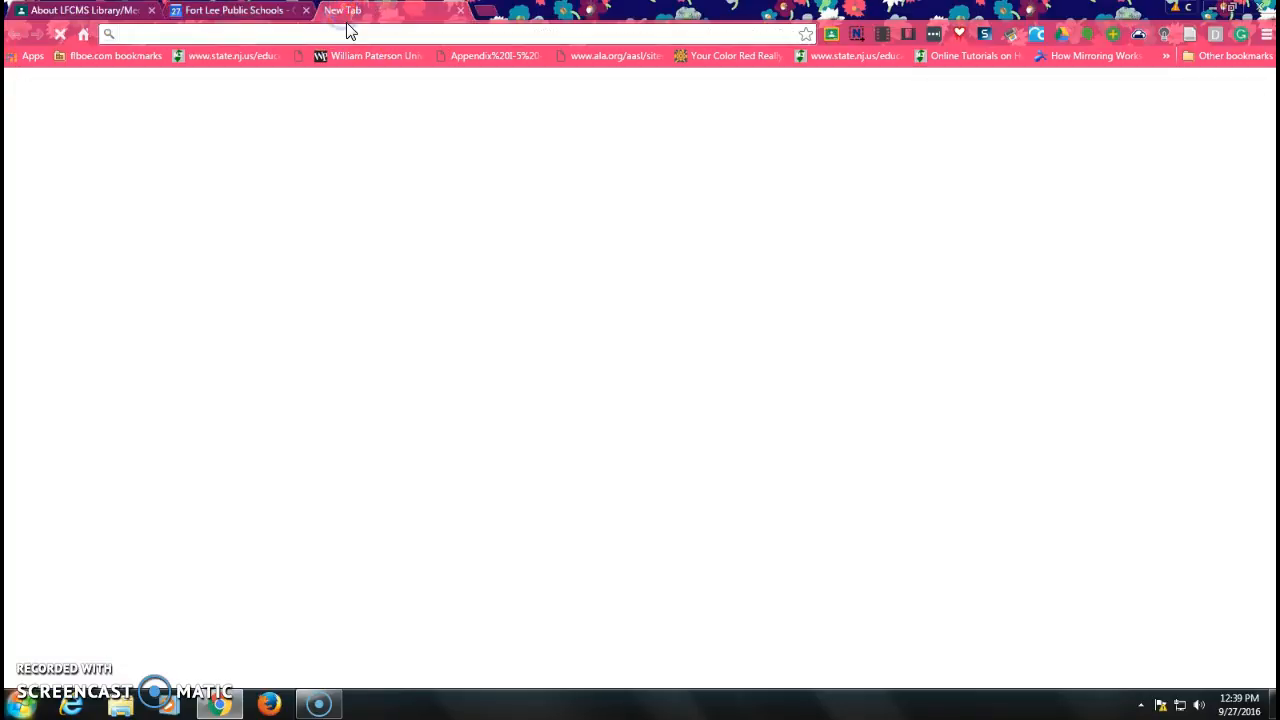
type("flboe.co,")
key("Return")
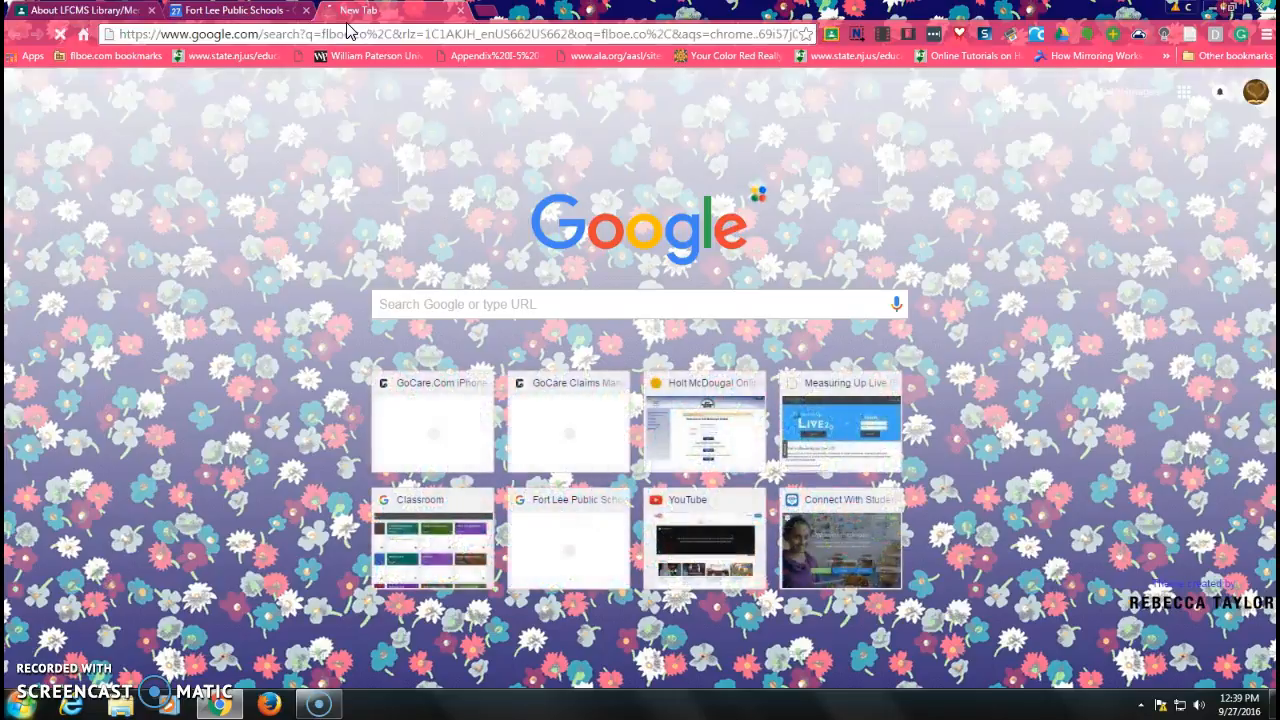
left_click(186, 287)
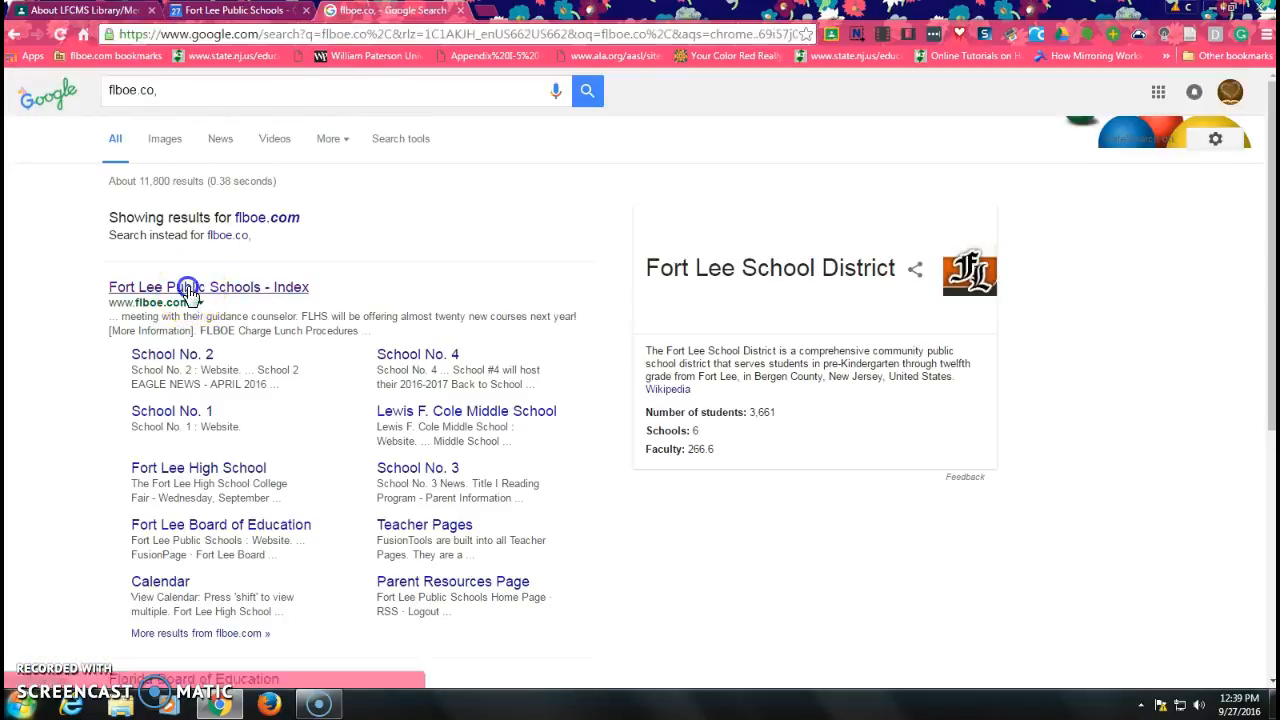
left_click(797, 91)
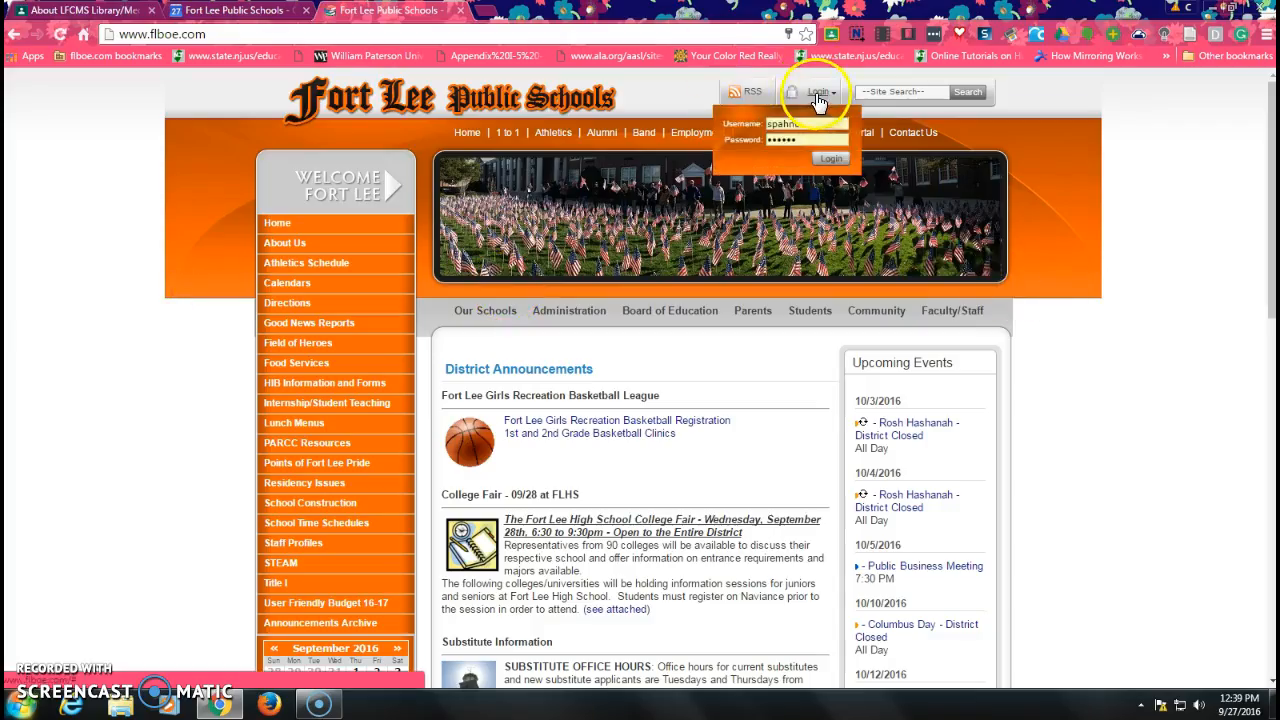
left_click(829, 162)
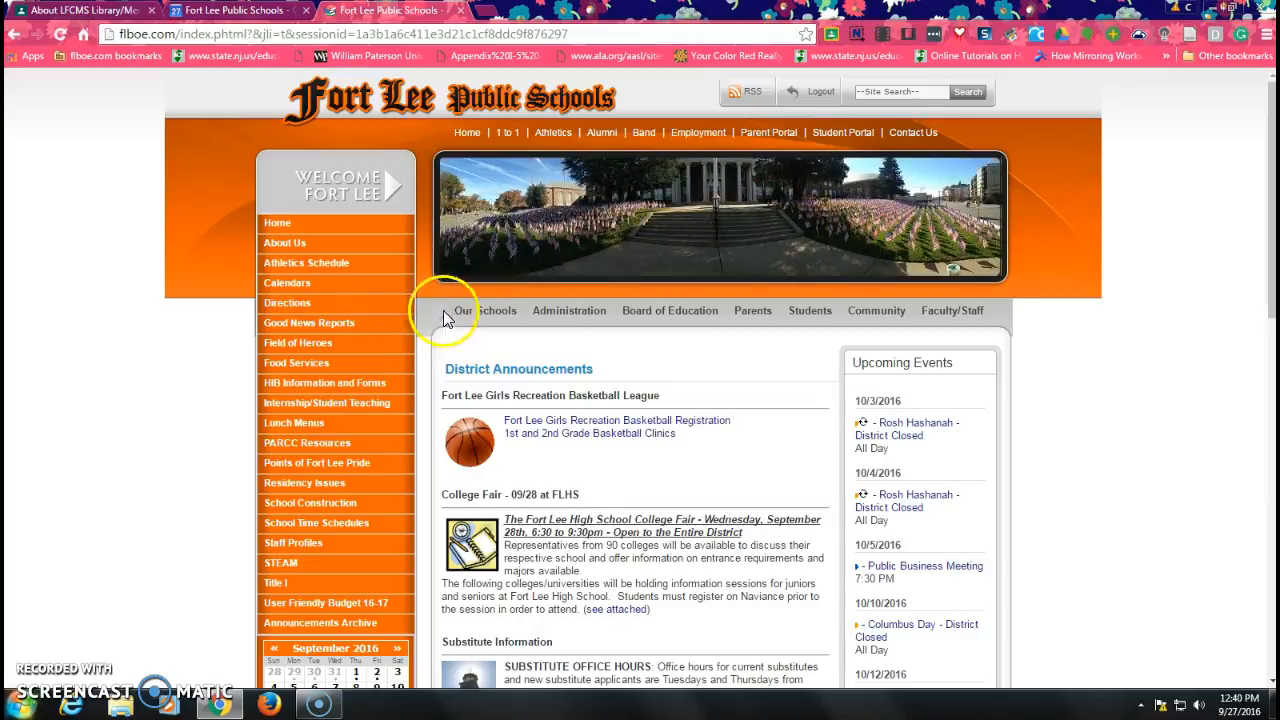
Go to the Lewis F. Cole Middle School site and open the Library Council page among its clubs and organizations.
mouse_move(485, 311)
left_click(490, 356)
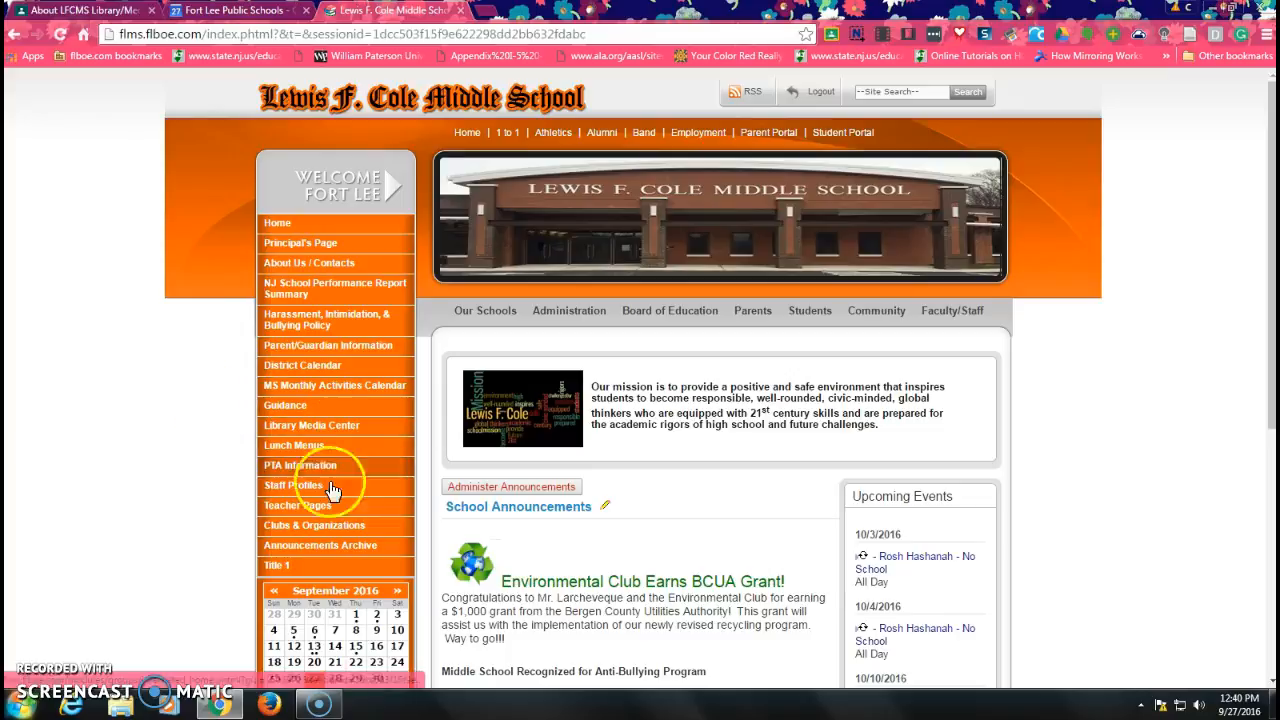
left_click(340, 524)
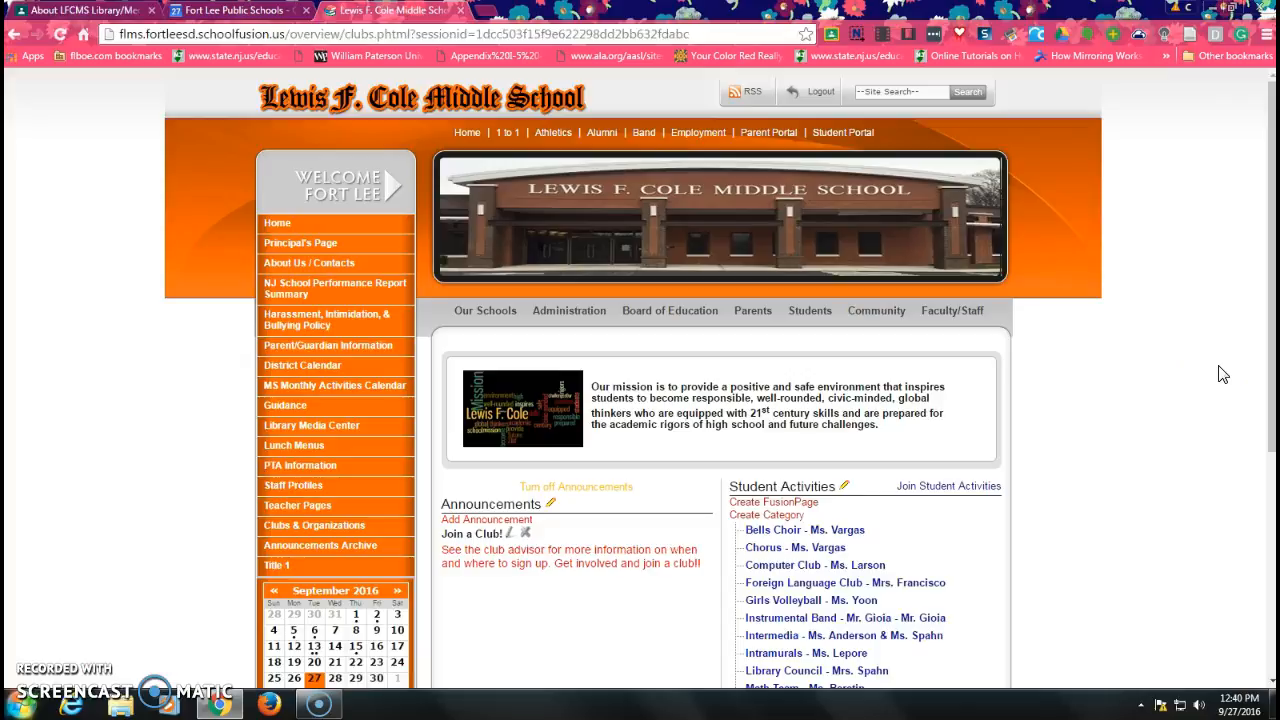
scroll(1222, 374, "down", 2)
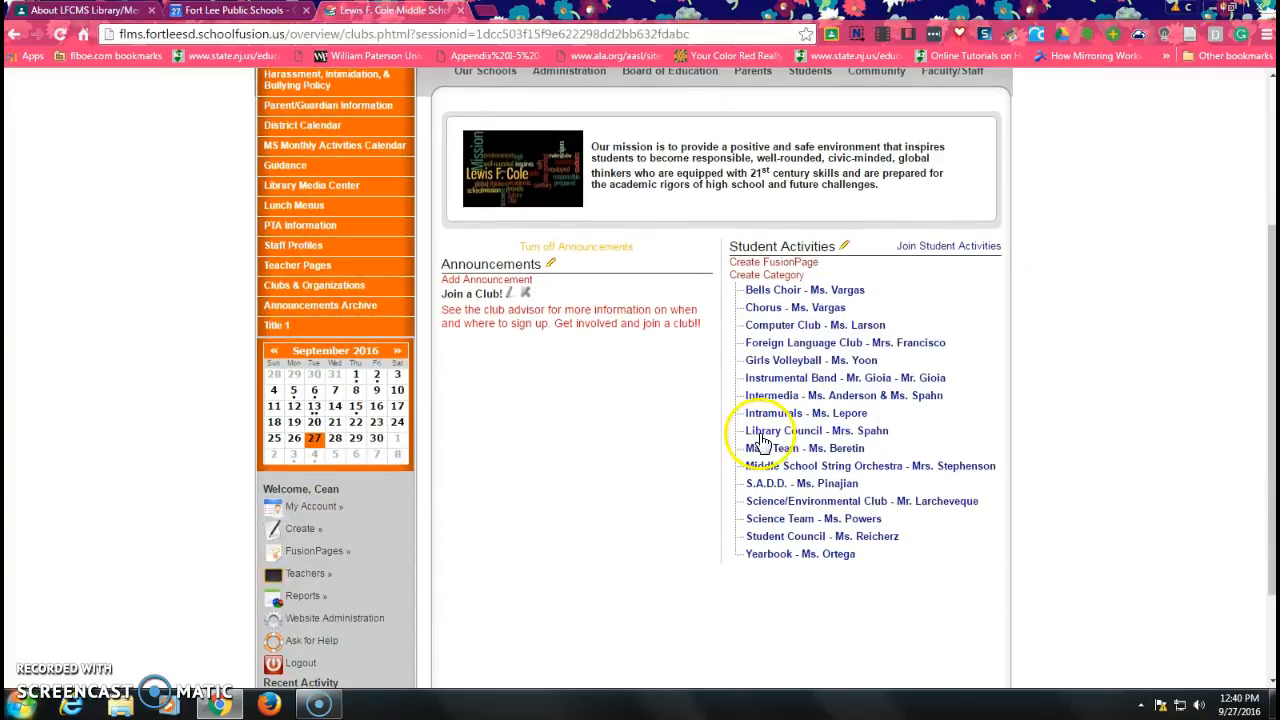
left_click(770, 436)
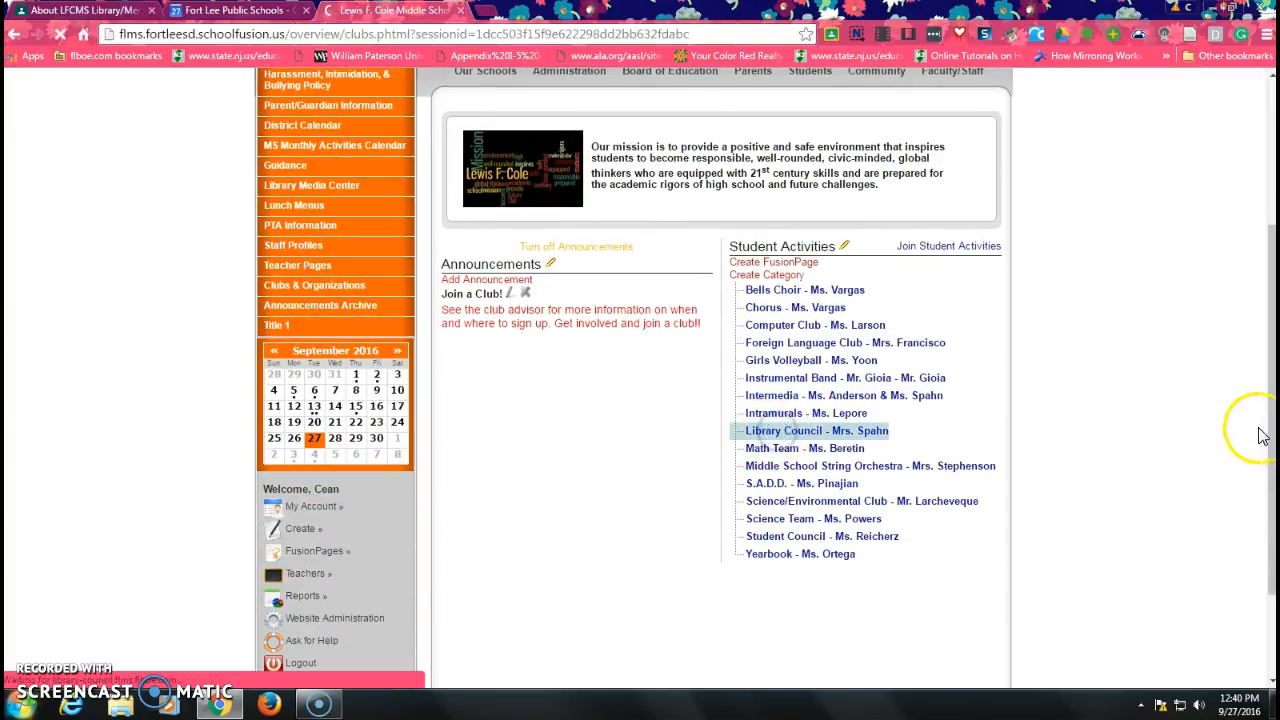
Remove the Links tool from the Library Council page.
scroll(1185, 430, "down", 3)
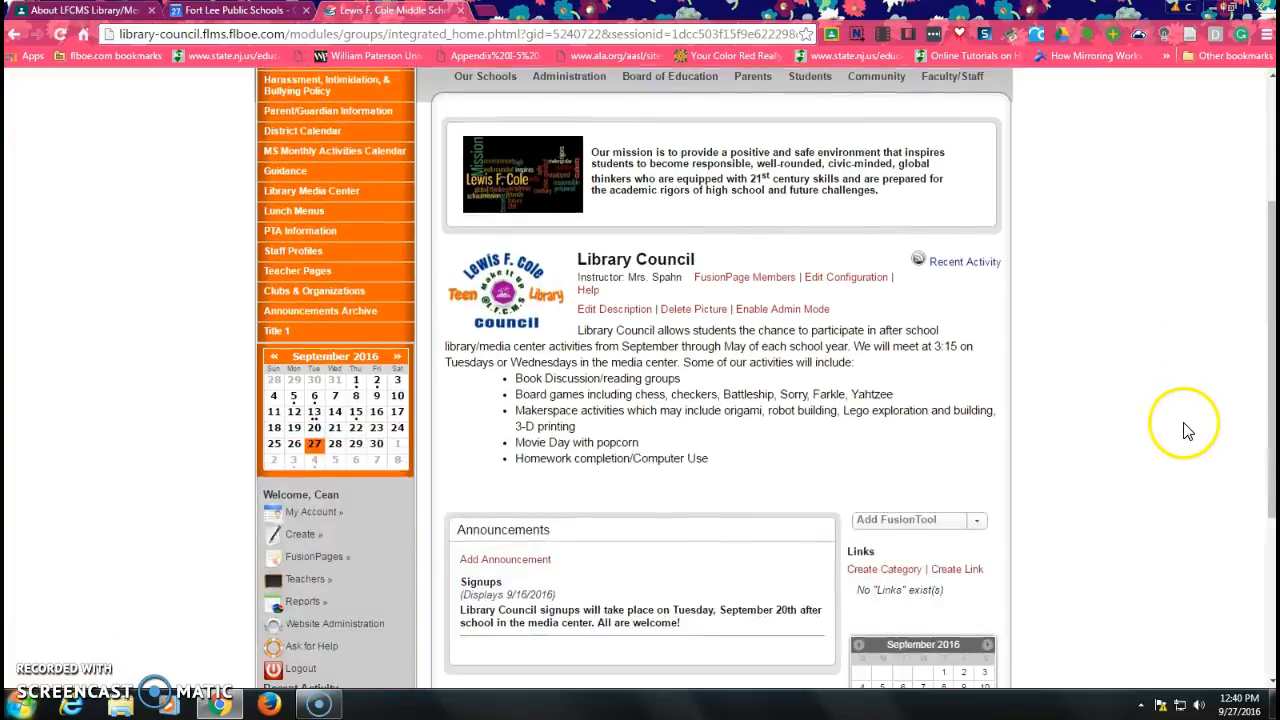
scroll(1185, 430, "down", 2)
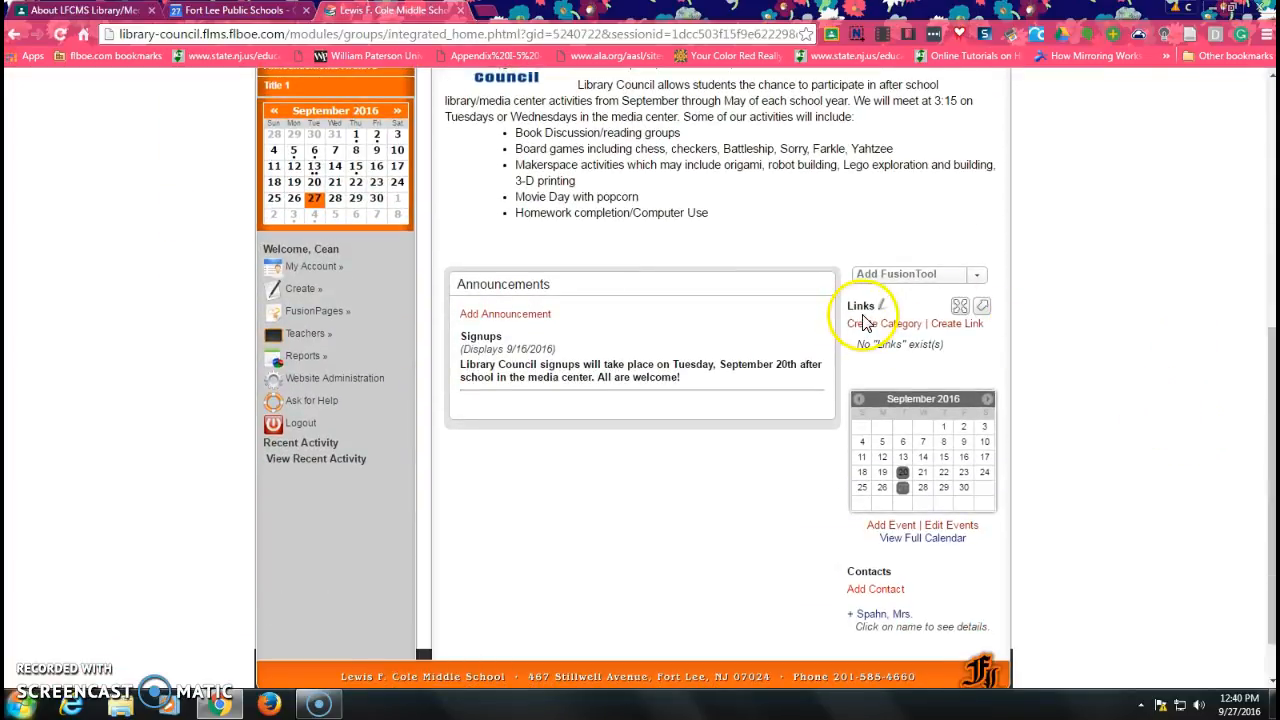
left_click(982, 306)
left_click(702, 124)
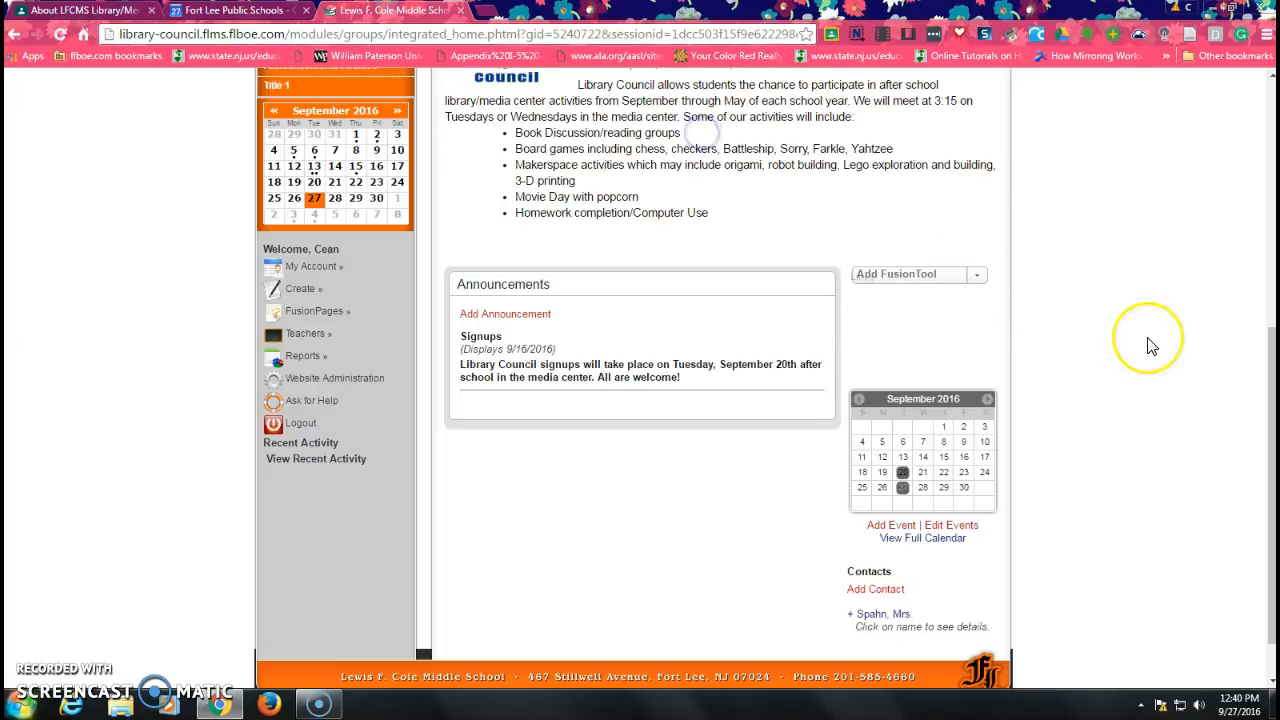
Add the Links tool to the Library Council page and create a link titled "Library Council Period 2" to the copied calendar address.
left_click(977, 292)
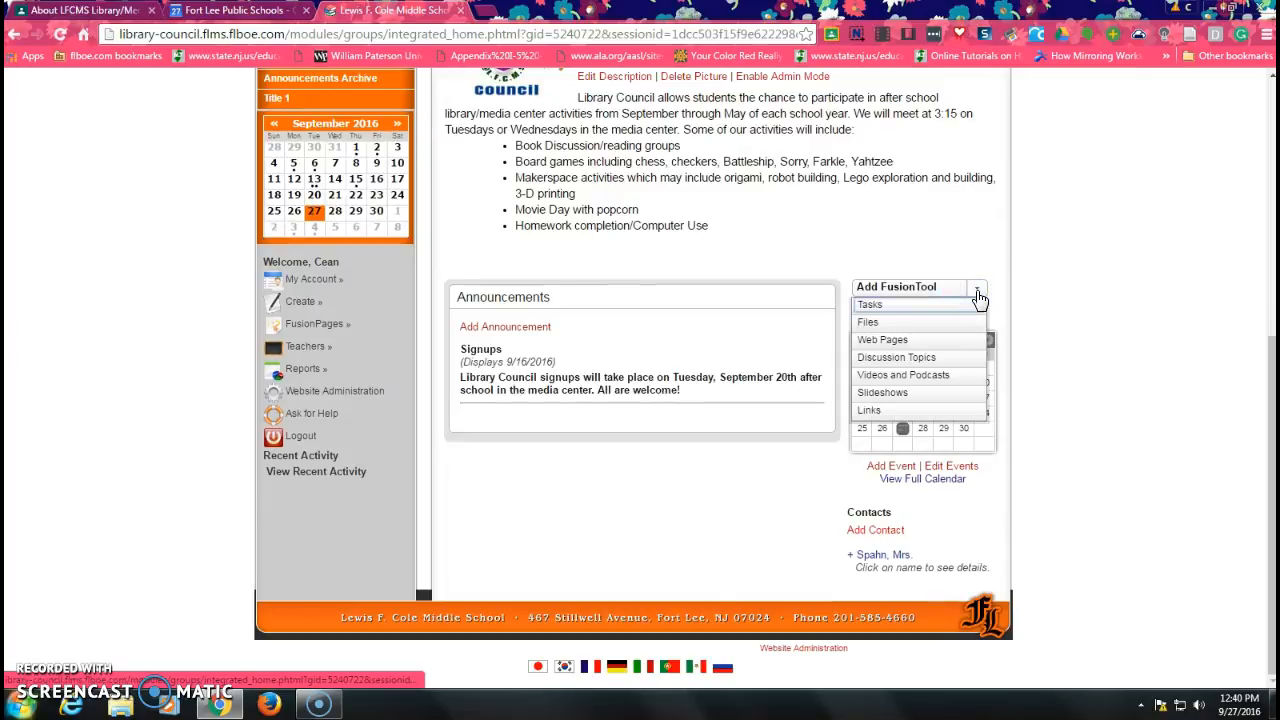
left_click(868, 412)
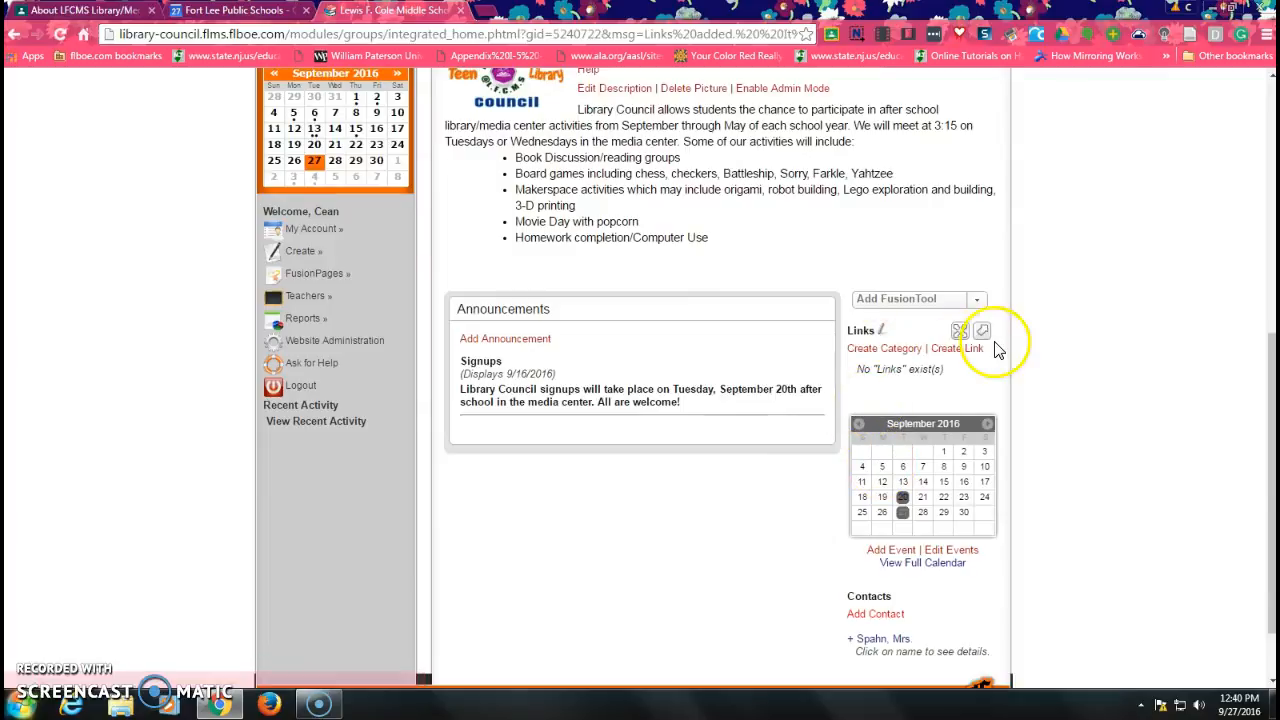
left_click(958, 350)
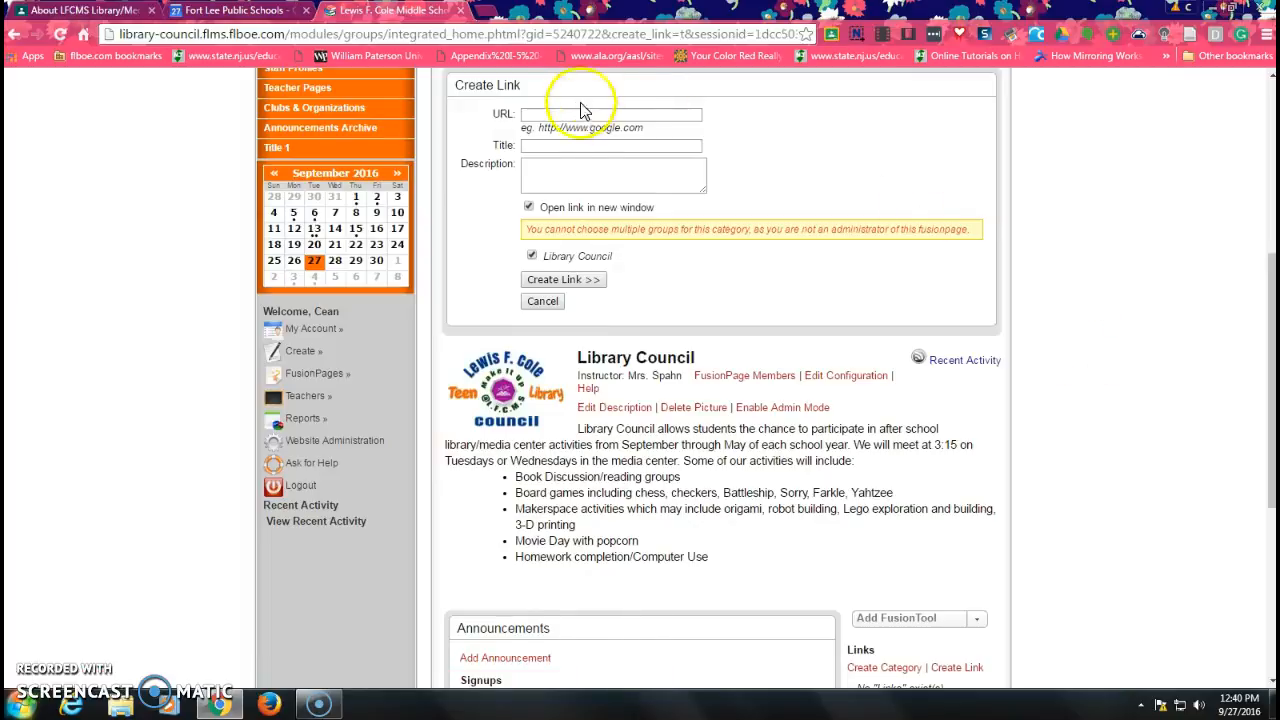
left_click(566, 114)
right_click(567, 115)
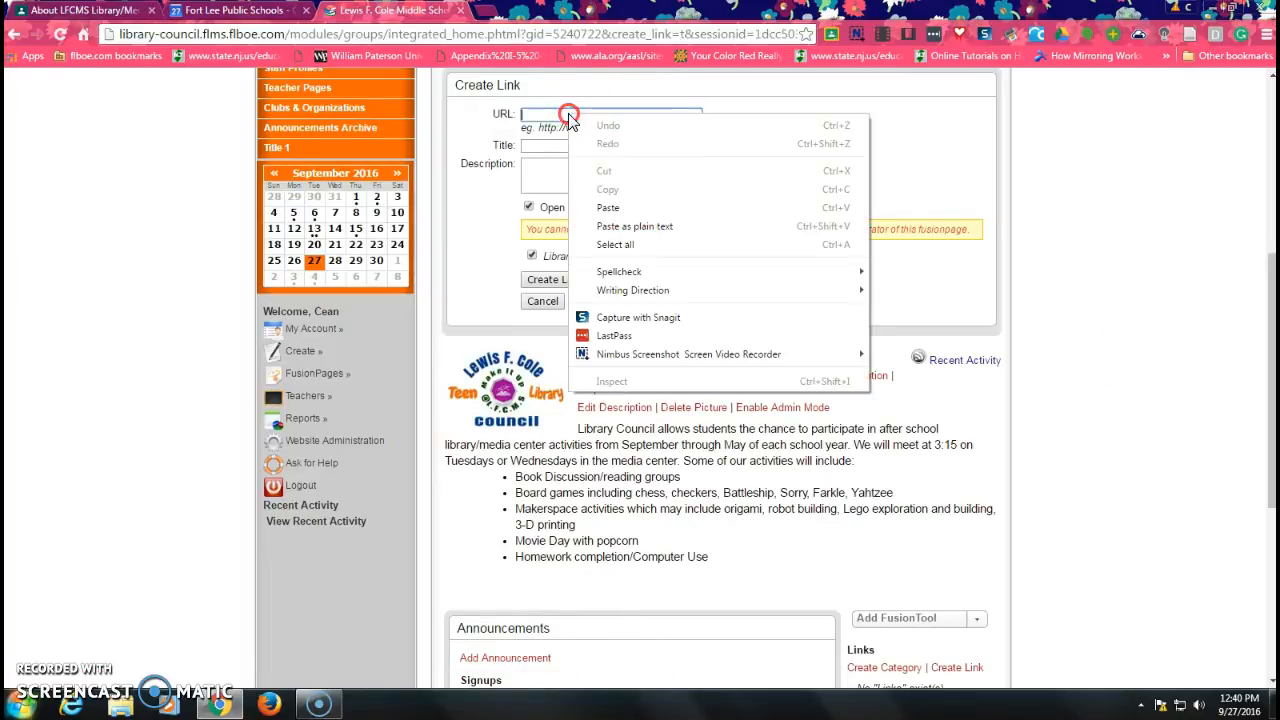
left_click(607, 208)
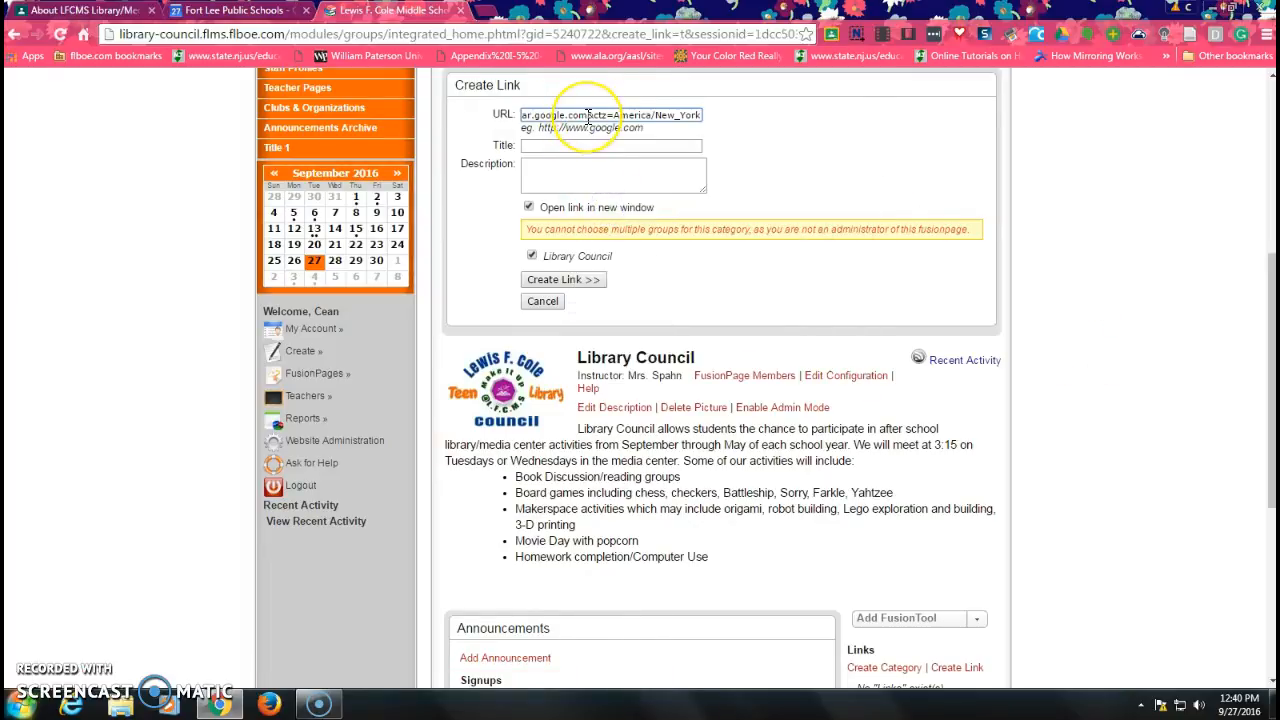
left_click(571, 144)
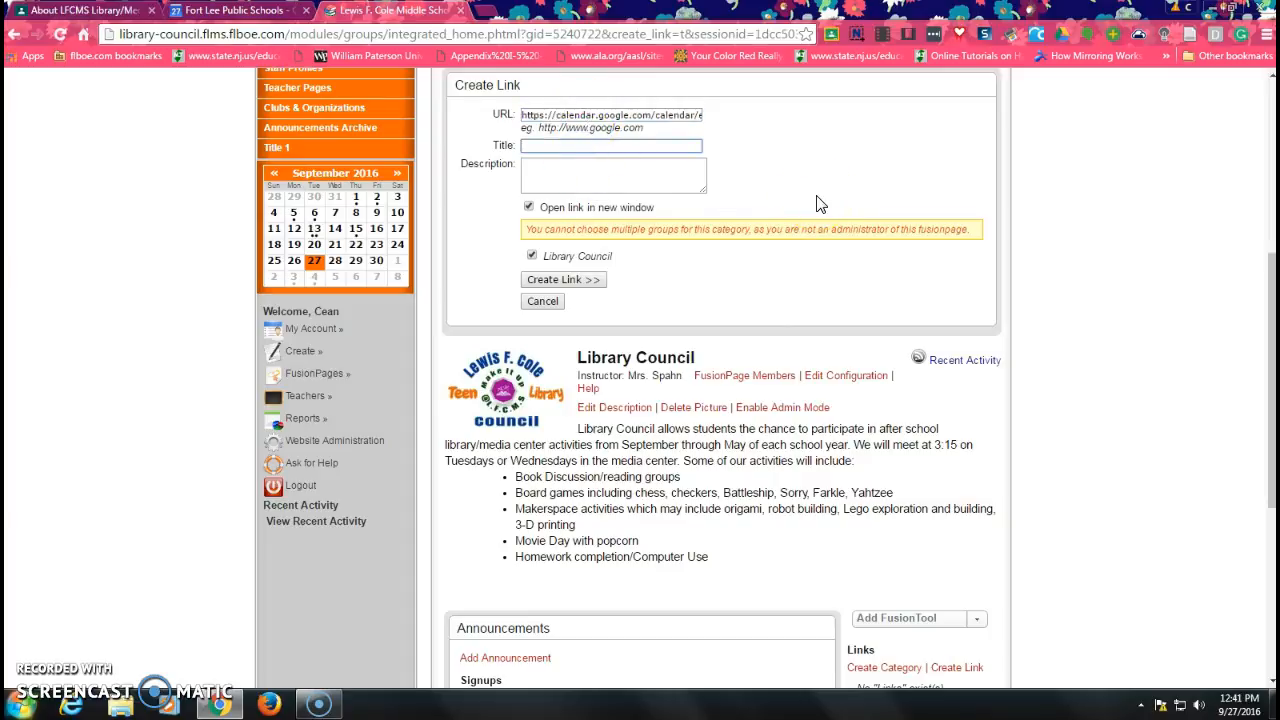
type("Library Coun")
left_click(587, 287)
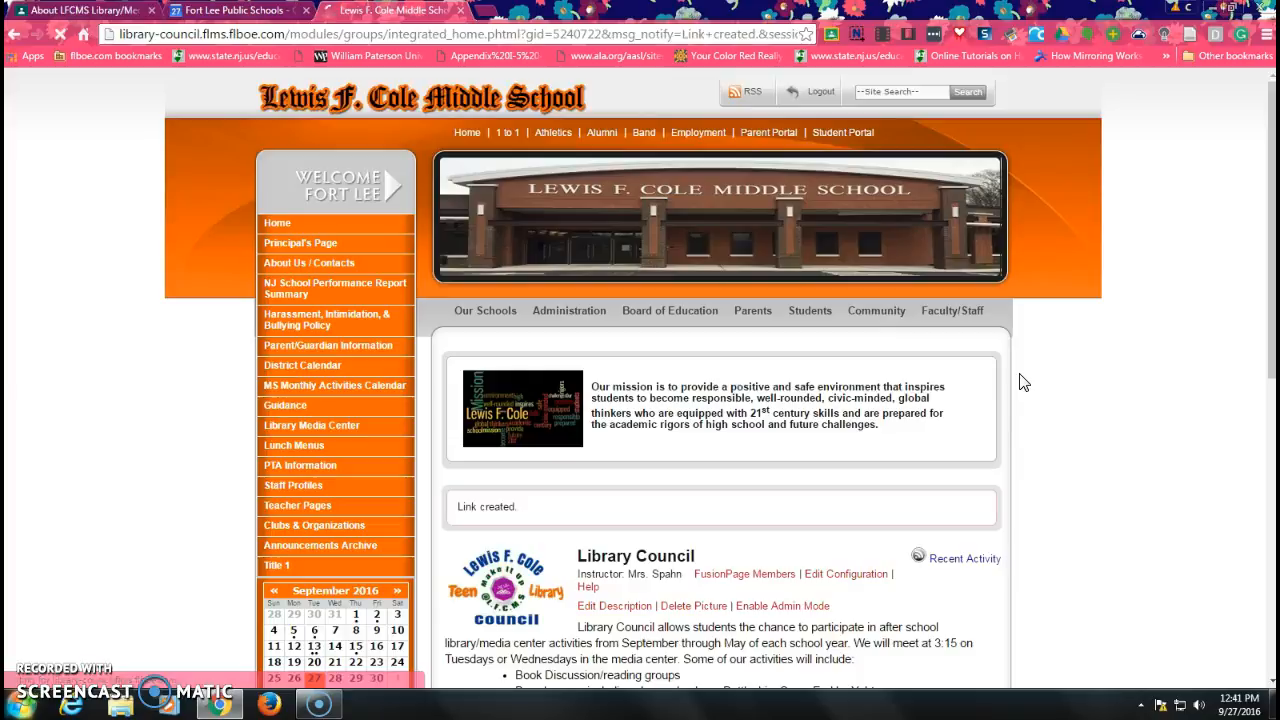
Open the new Library Council Period 2 link and look at the calendar in its week, agenda and month views.
scroll(1024, 383, "down", 4)
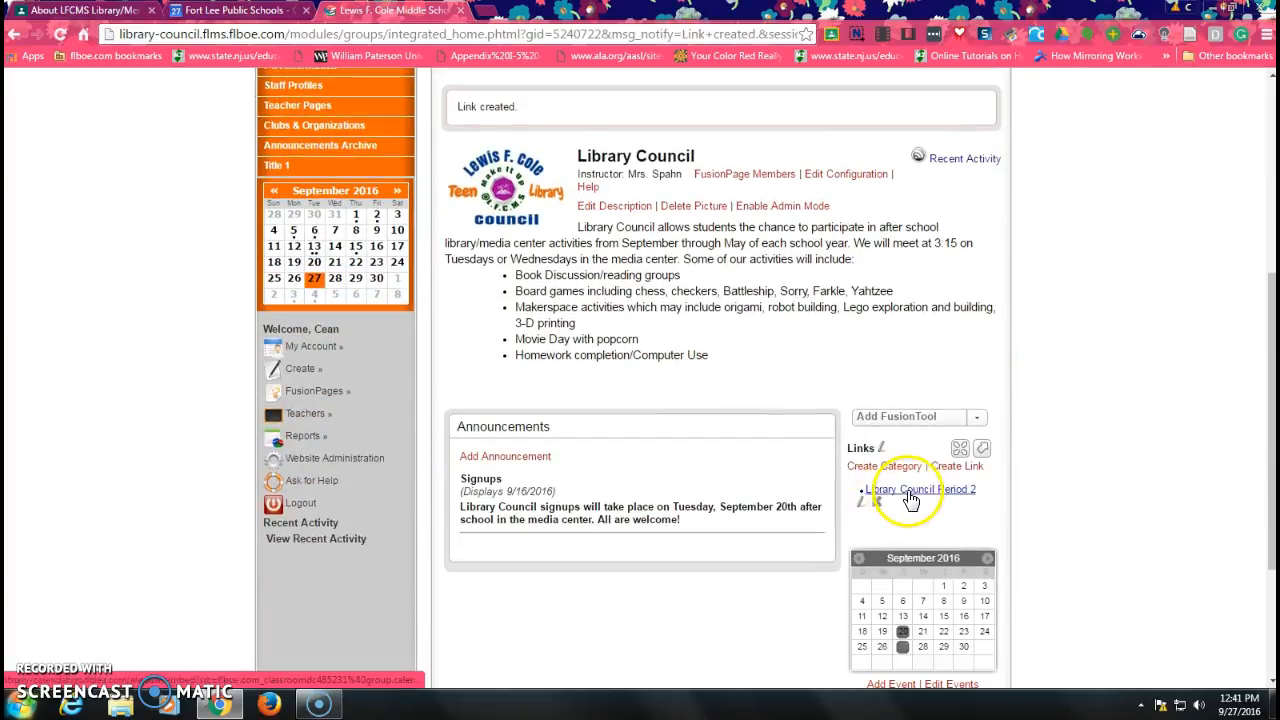
left_click(913, 496)
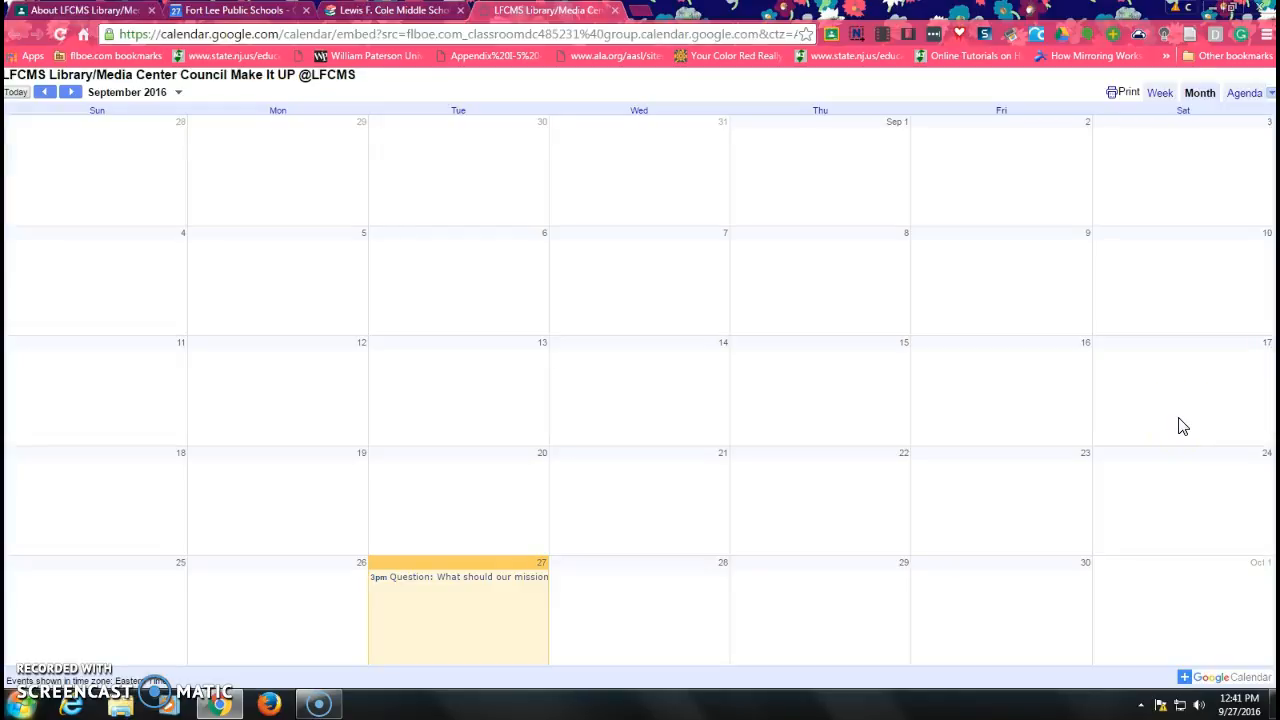
left_click(1160, 92)
left_click(1240, 92)
left_click(1196, 92)
left_click(1165, 92)
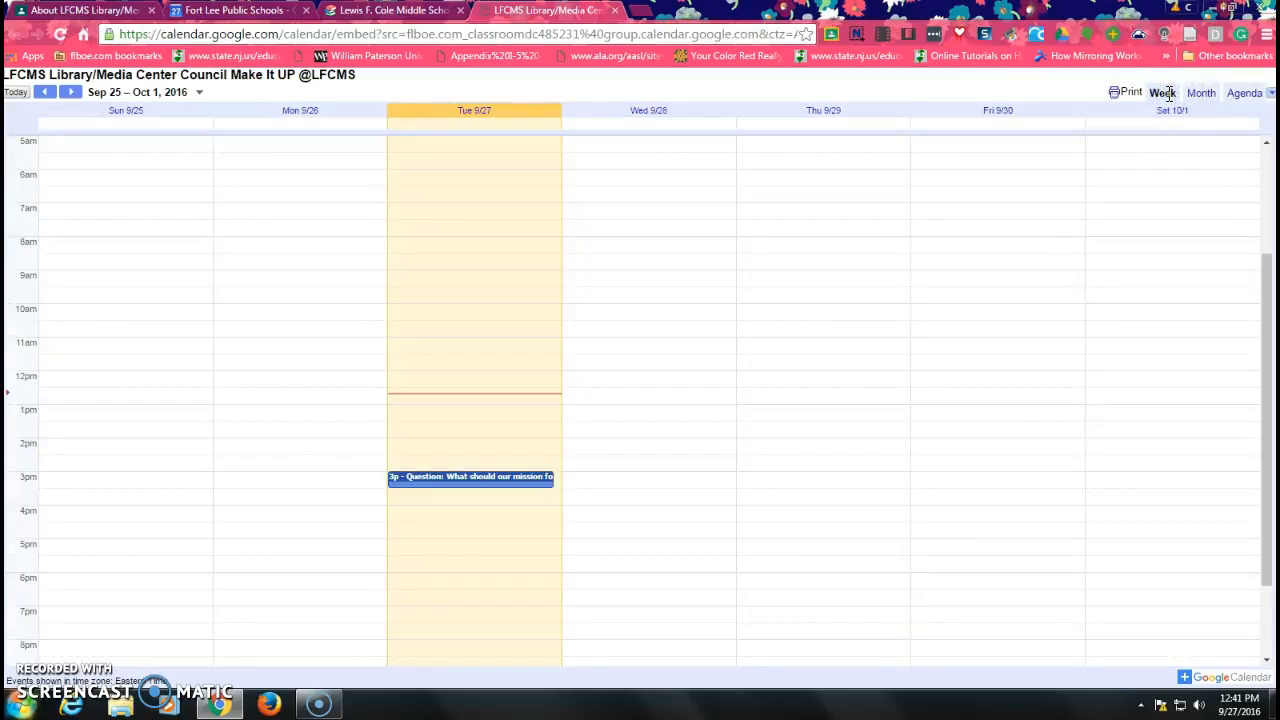
left_click(1196, 92)
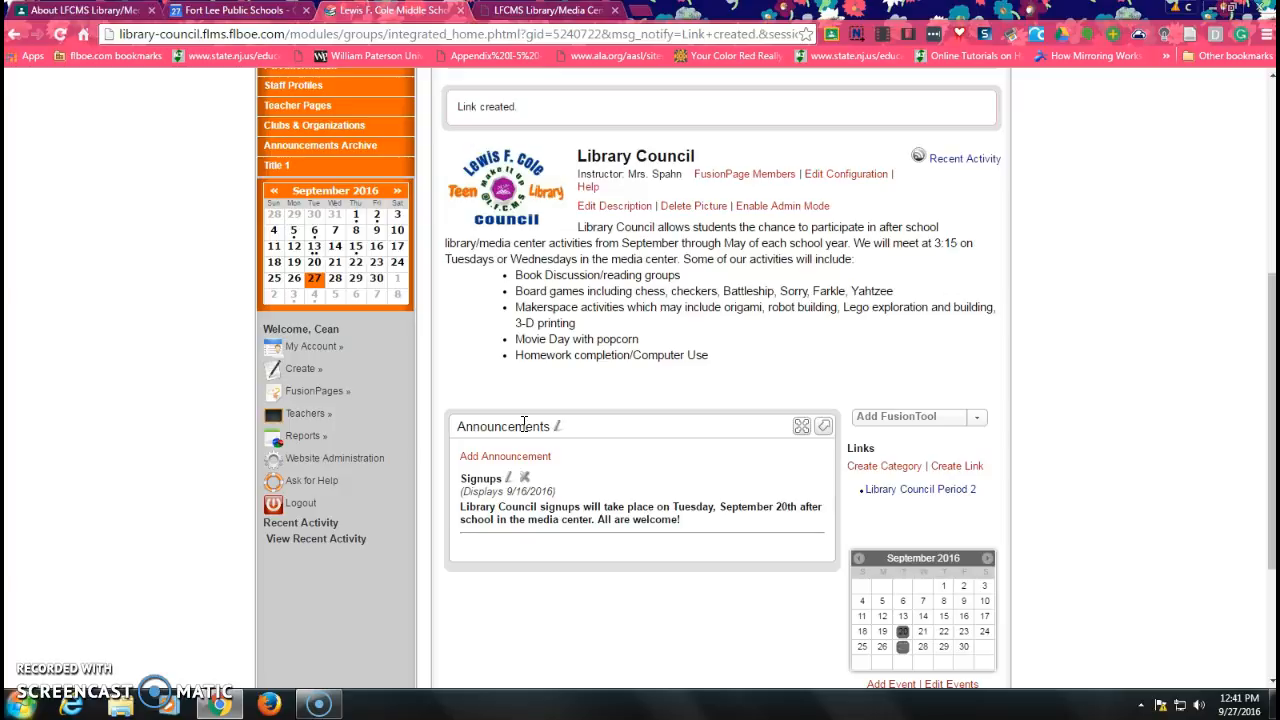
Return to Google Classroom, go to the class calendar's settings in Google Calendar, and open the embed customization options.
left_click(83, 11)
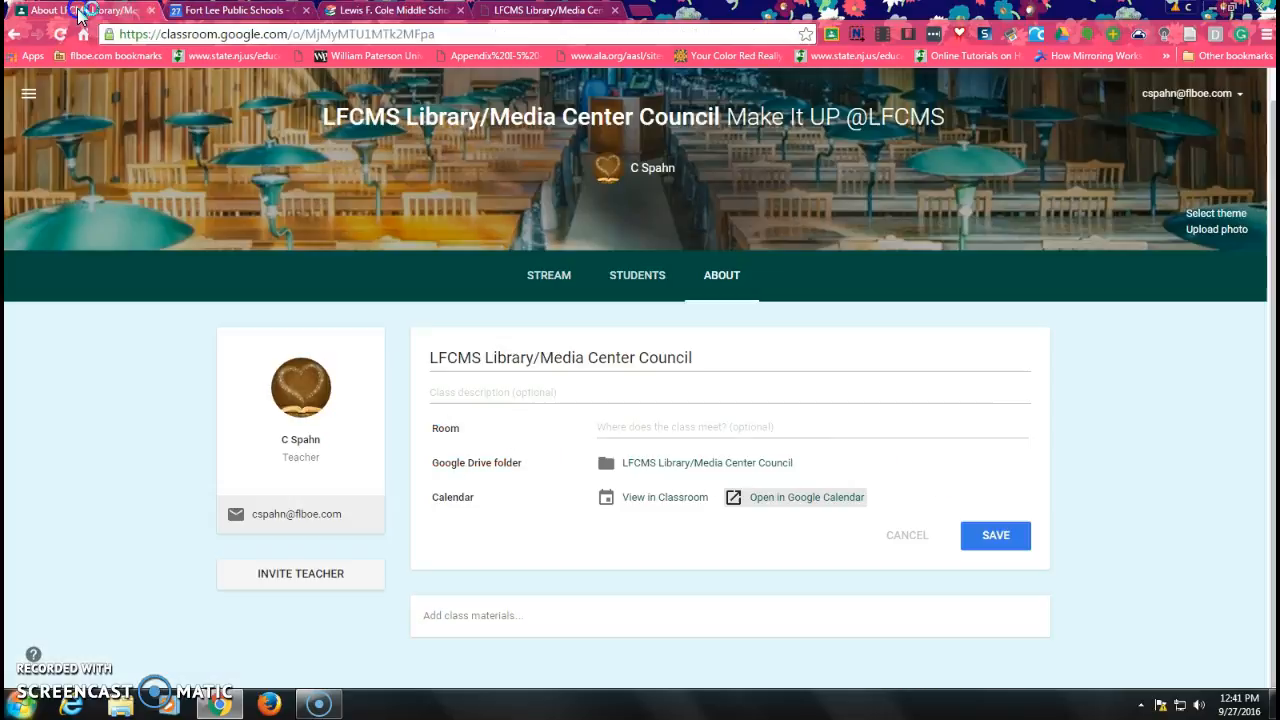
left_click(762, 497)
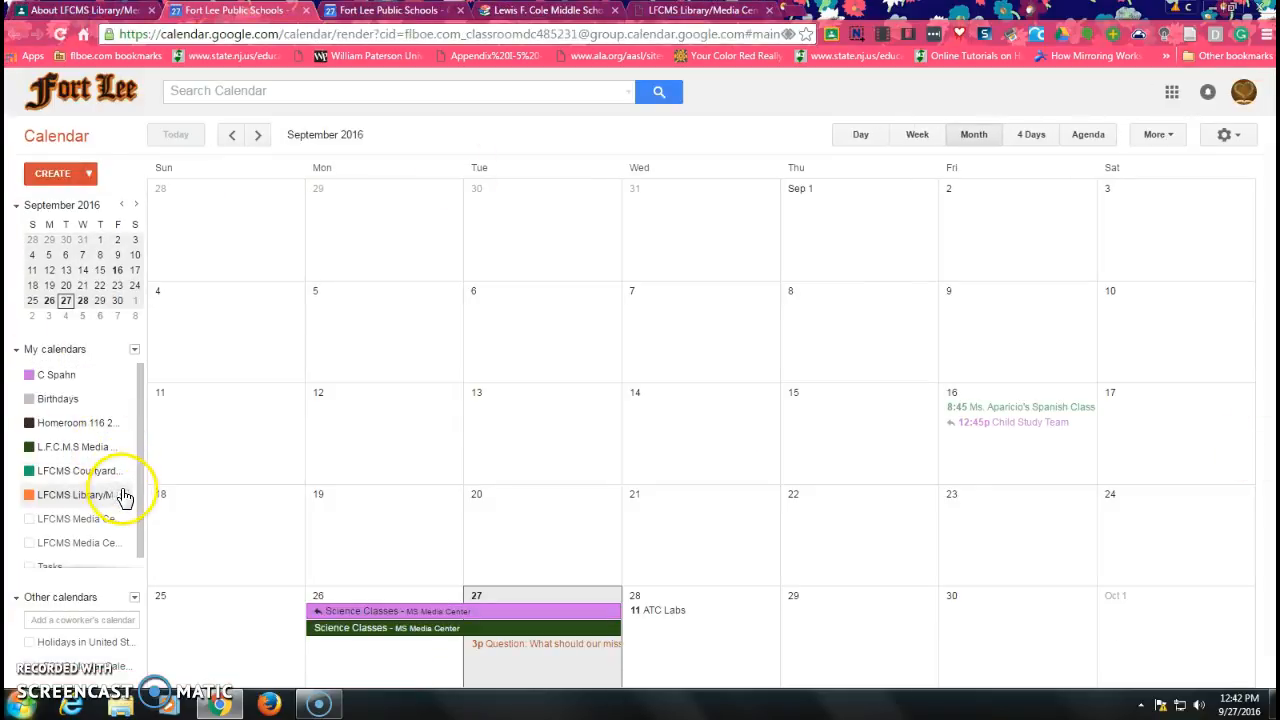
left_click(121, 496)
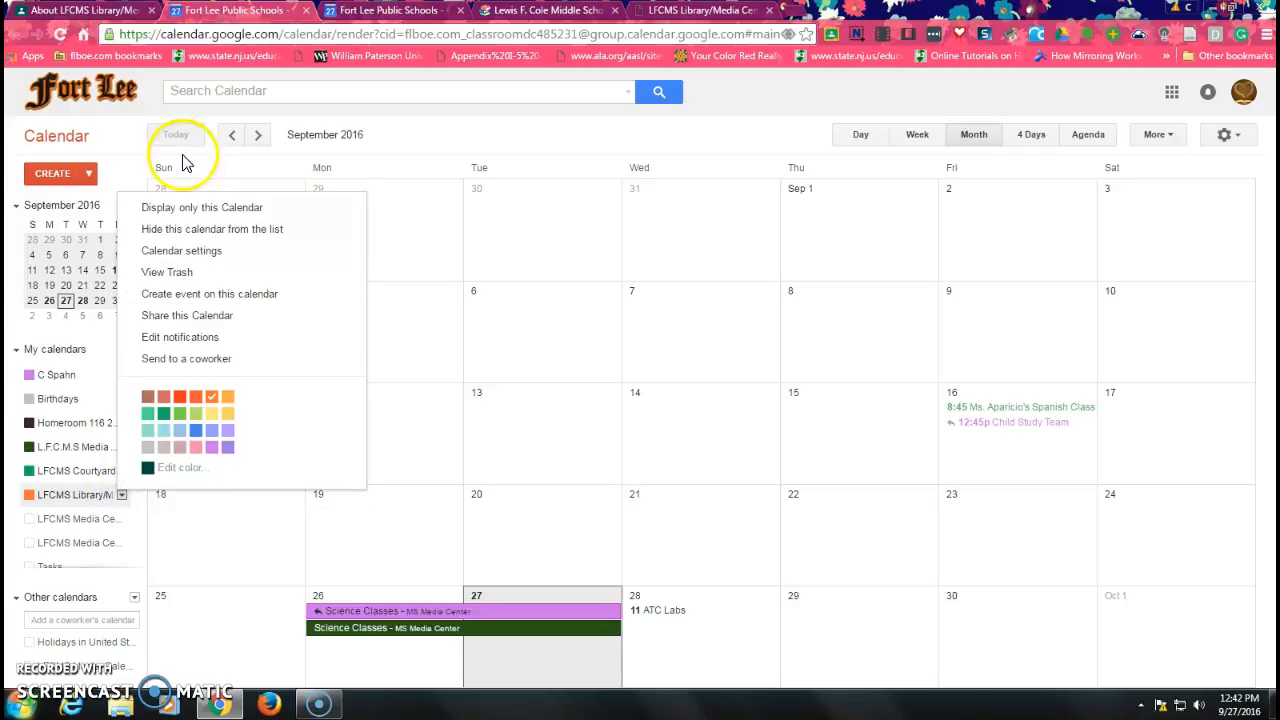
left_click(179, 251)
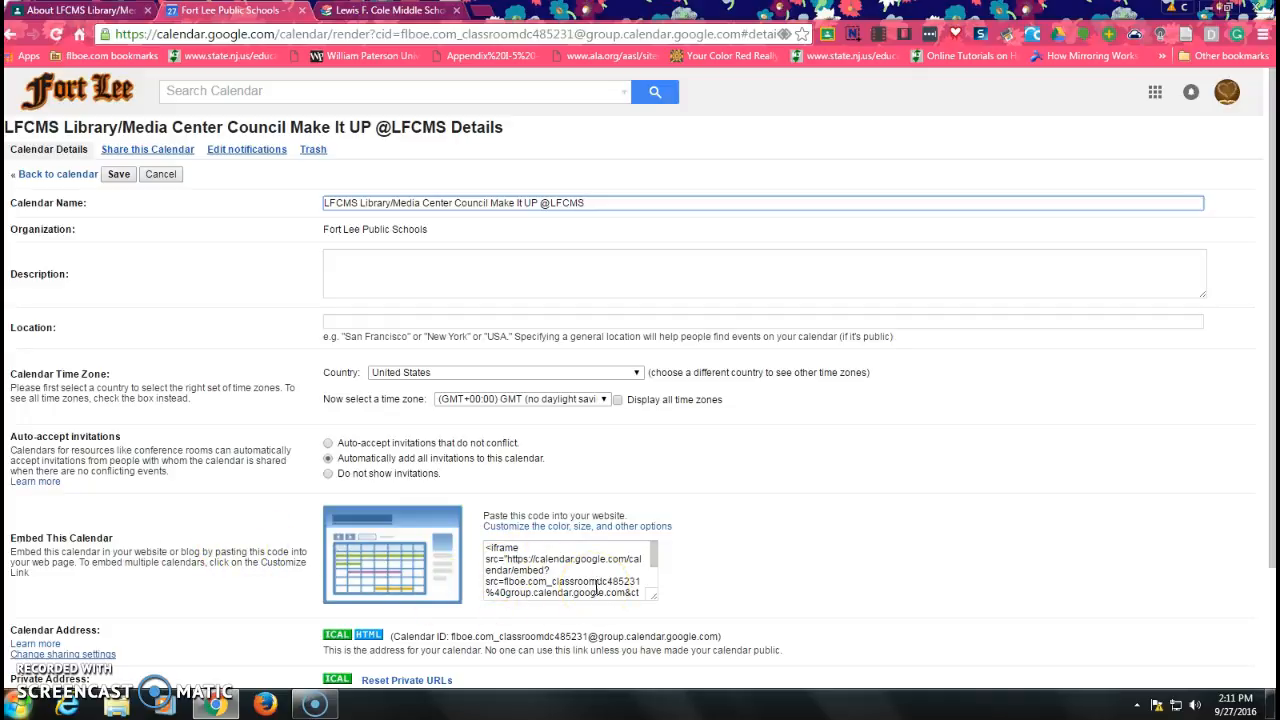
left_click(609, 528)
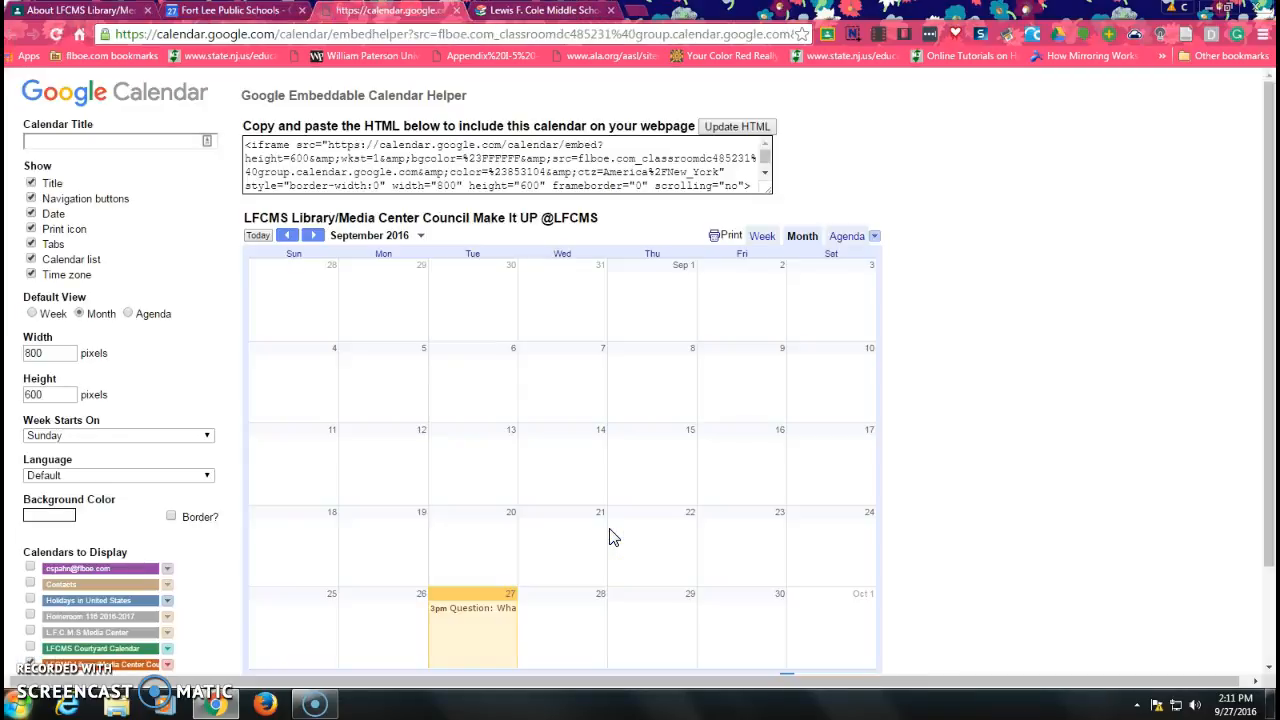
left_click(593, 376)
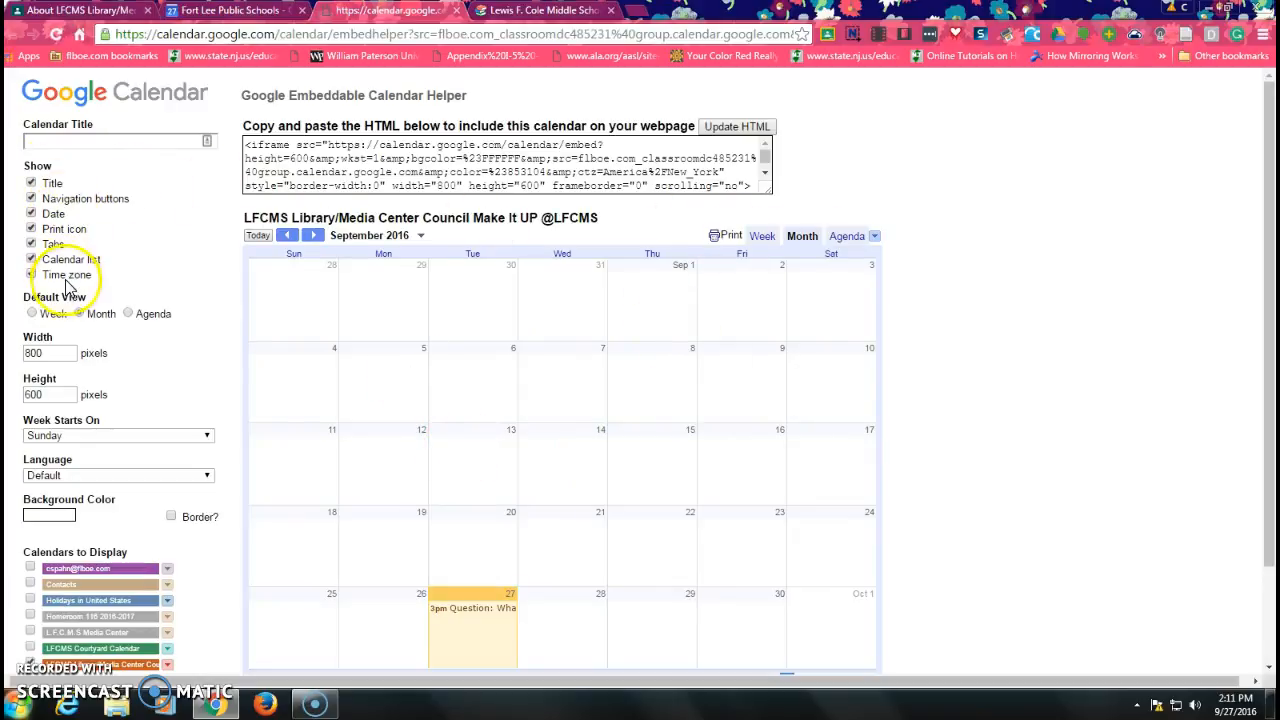
left_click(30, 275)
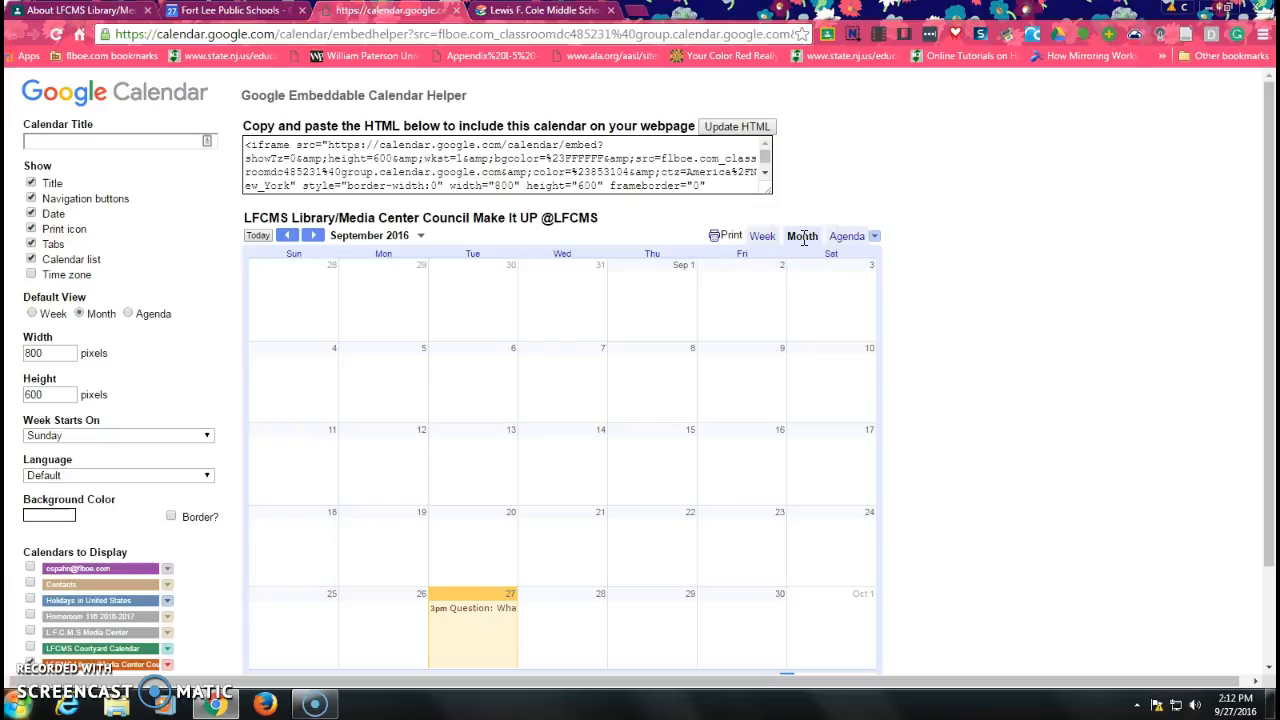
scroll(240, 560, "down", 3)
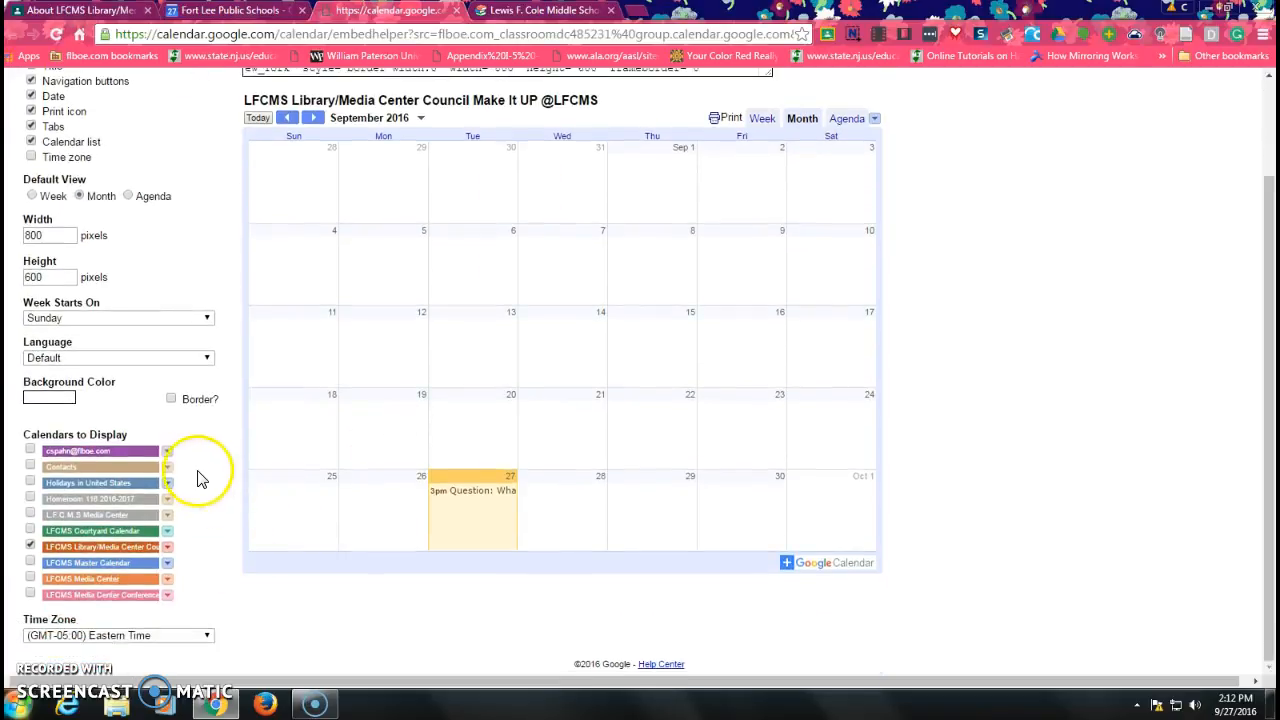
left_click(30, 529)
left_click(30, 514)
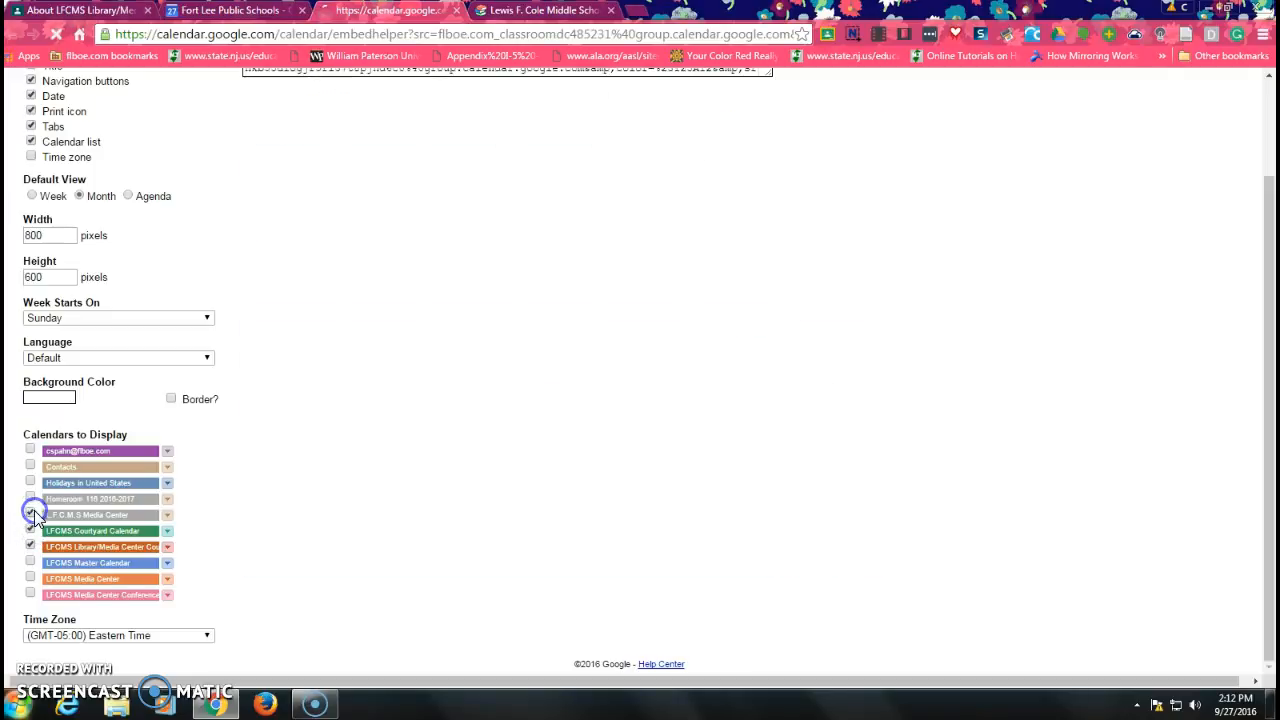
left_click(32, 498)
left_click(30, 483)
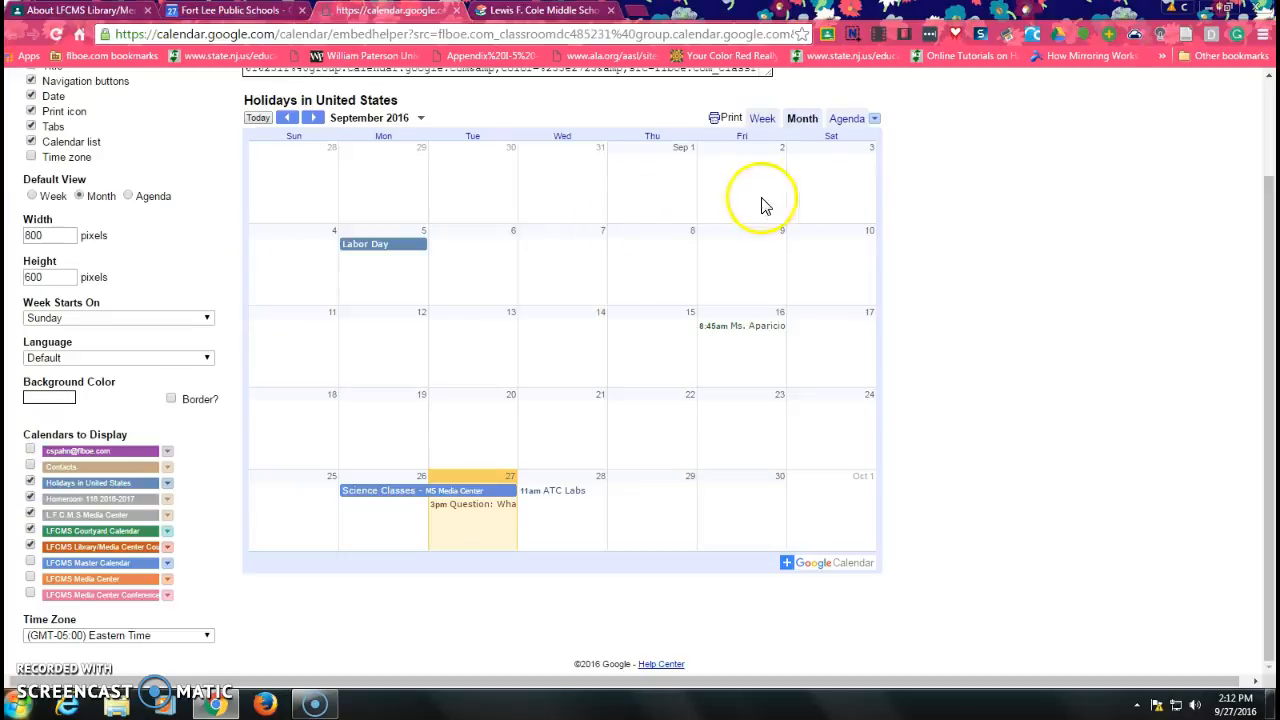
Filter the embed preview to show only the LFCMS Library/Media Center Council calendar, then close the calendar list.
left_click(874, 118)
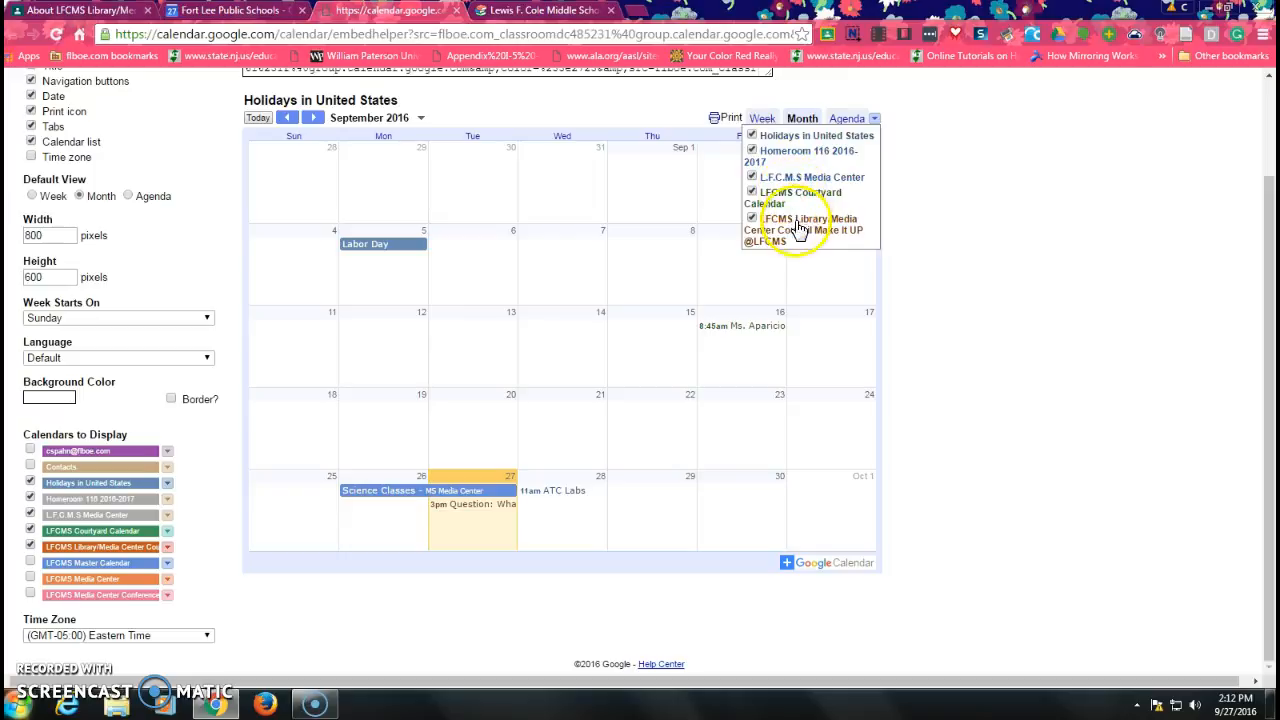
left_click(754, 137)
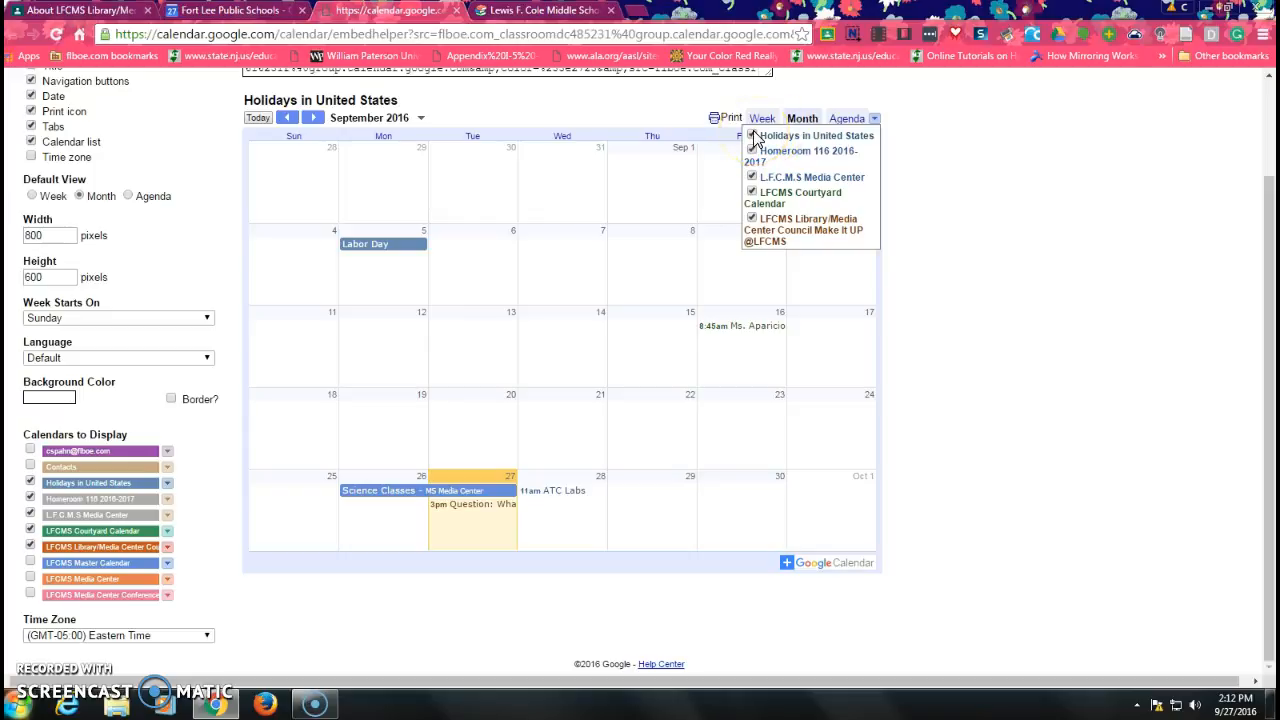
left_click(752, 136)
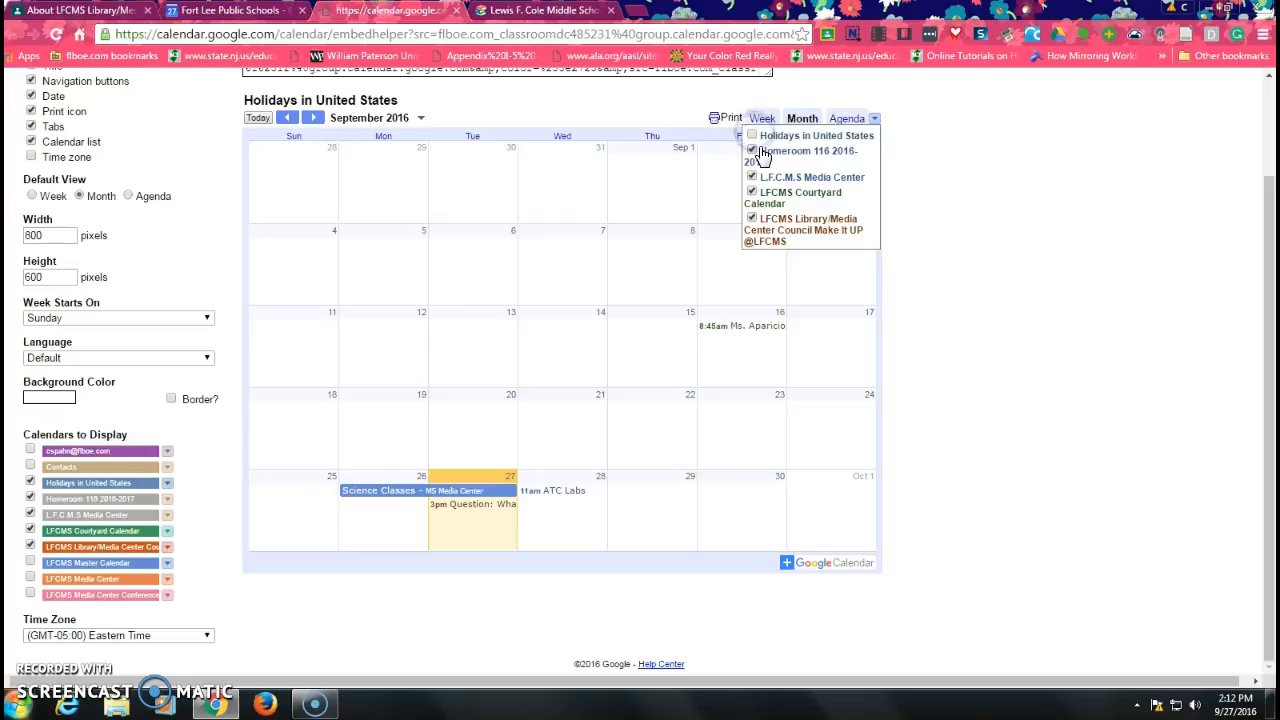
left_click(752, 151)
left_click(752, 177)
left_click(752, 192)
left_click(1006, 388)
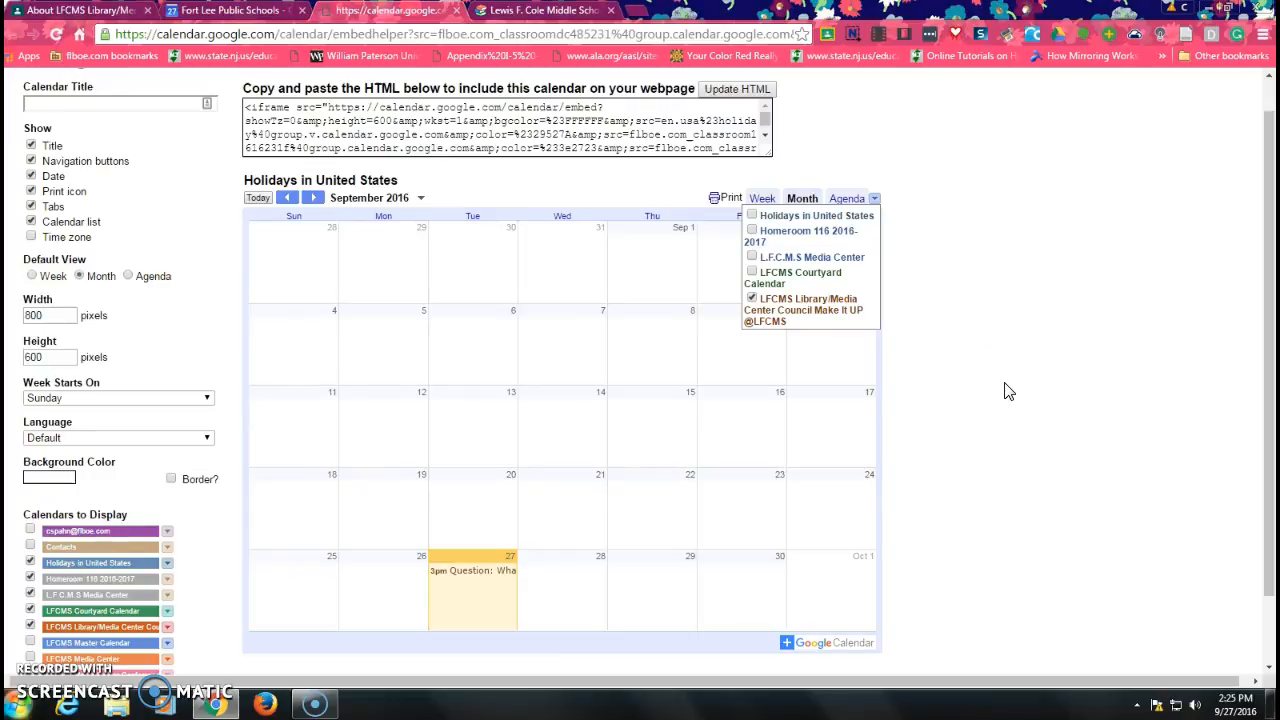
left_click(945, 338)
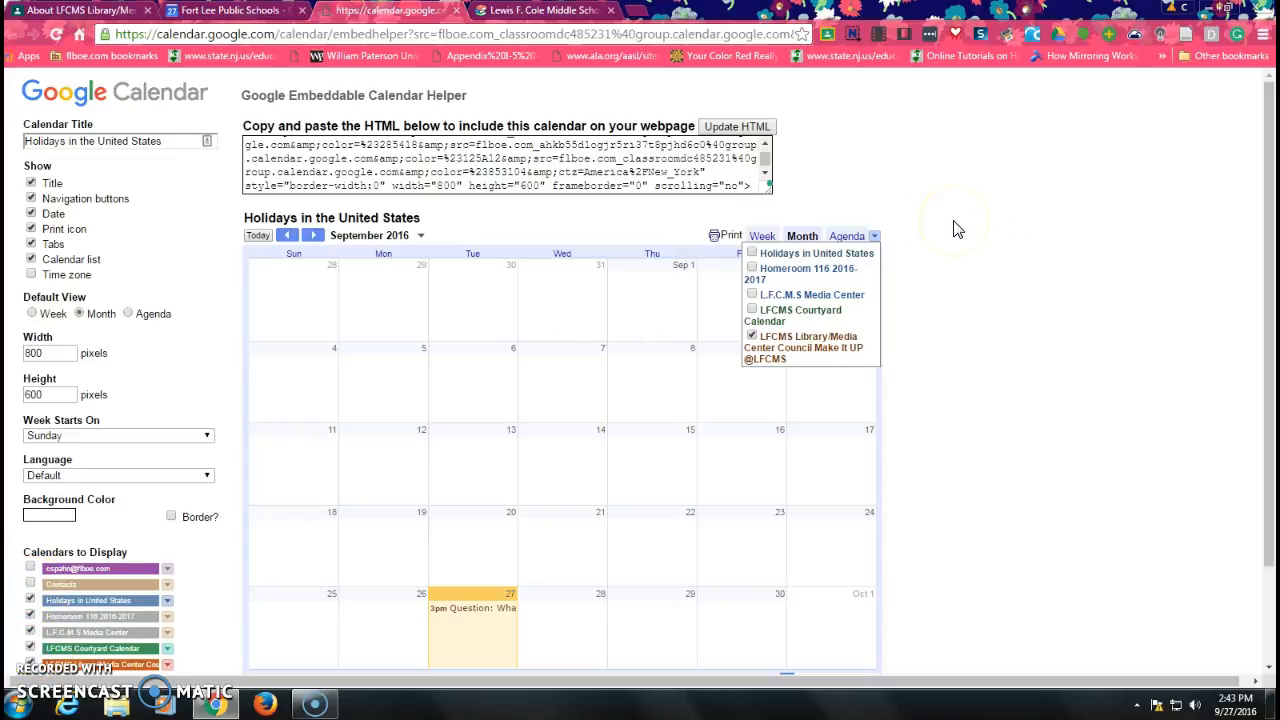
left_click(873, 237)
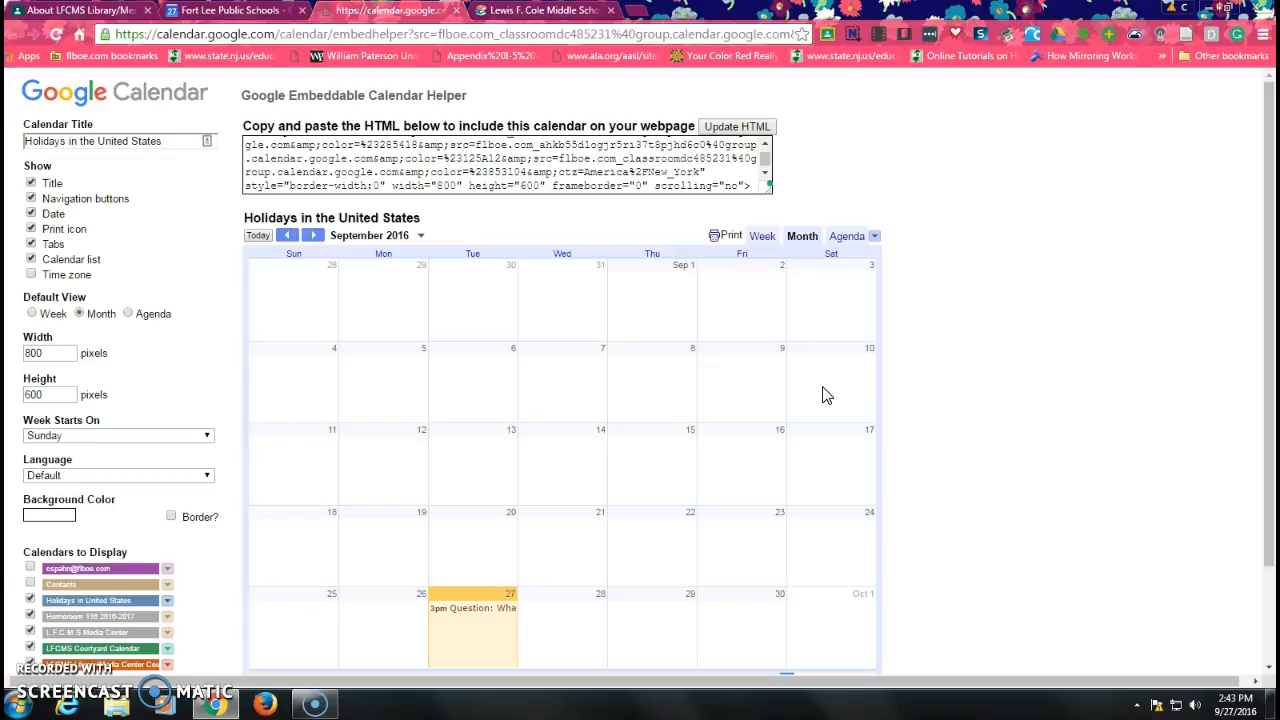
Set the embedded calendar's width to 455 pixels and its height to 300 pixels.
left_click(53, 353)
key("ctrl+a")
type("45")
key("Tab")
type("300")
left_click(868, 330)
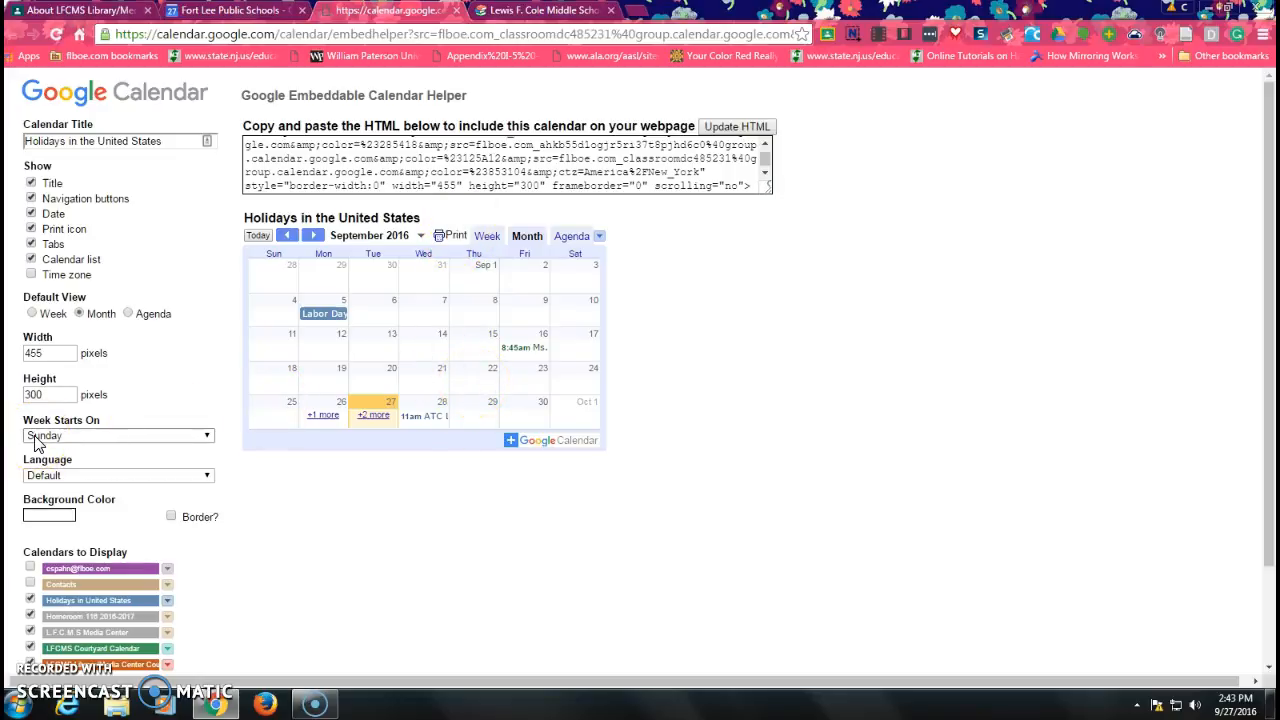
Give the embedded calendar a border and a magenta background color.
left_click(48, 516)
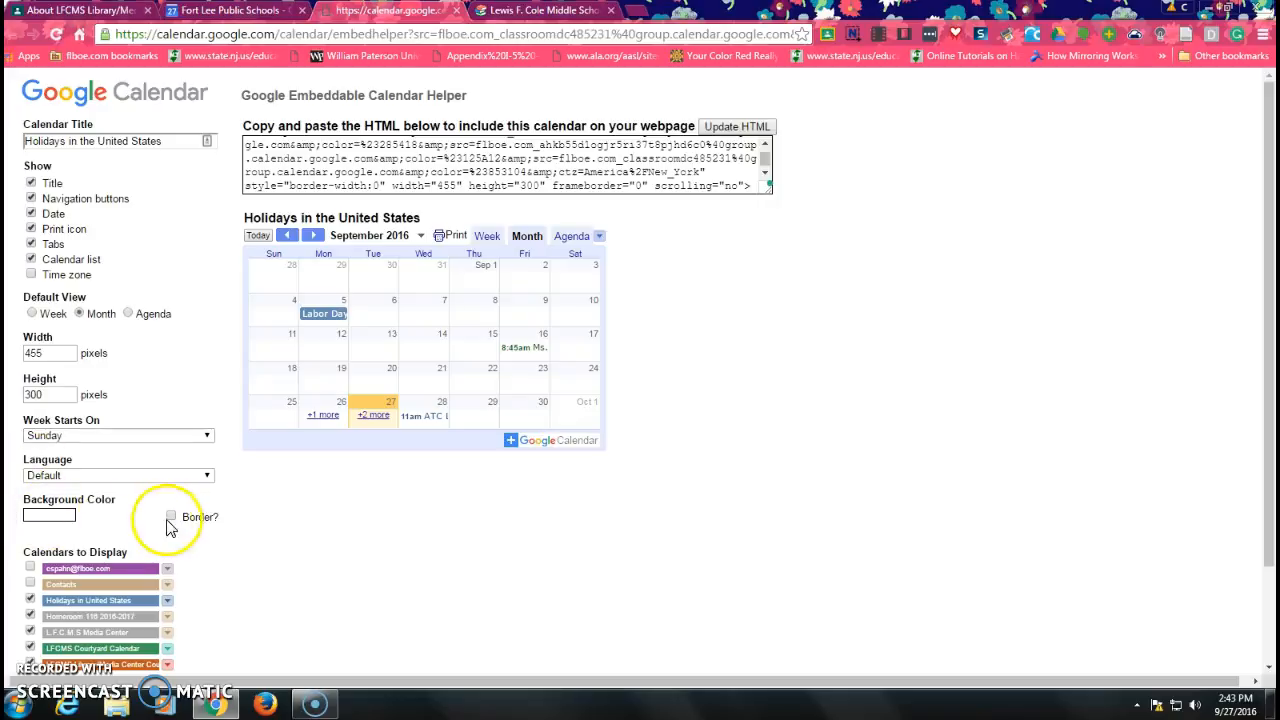
left_click(171, 516)
left_click(47, 517)
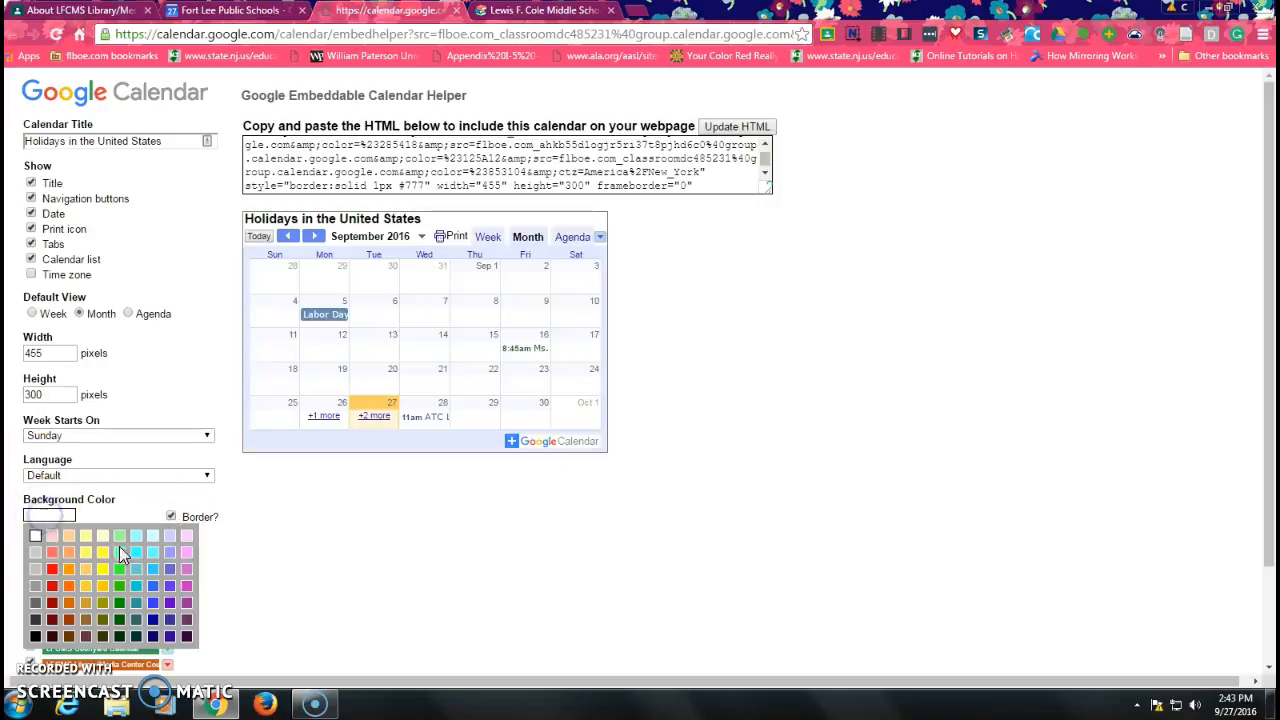
left_click(188, 585)
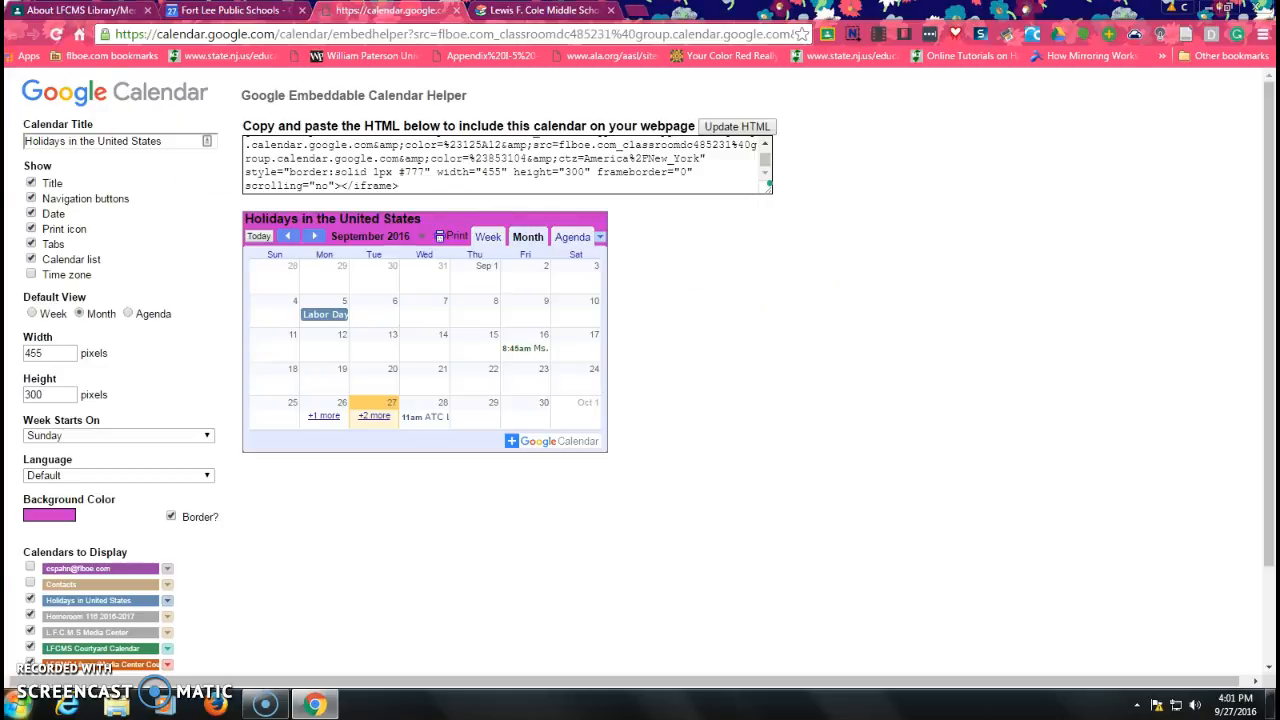
Change the embedded calendar's title to "Library" and update its HTML code.
triple_click(160, 141)
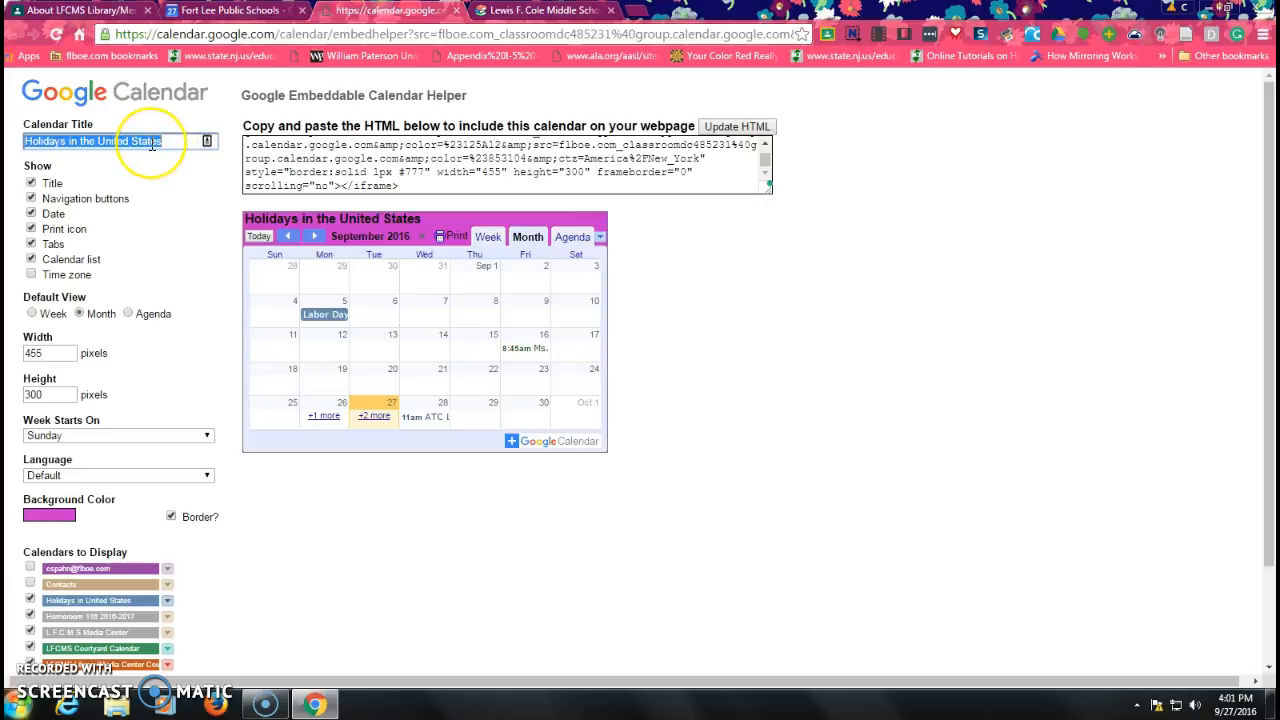
type("Library")
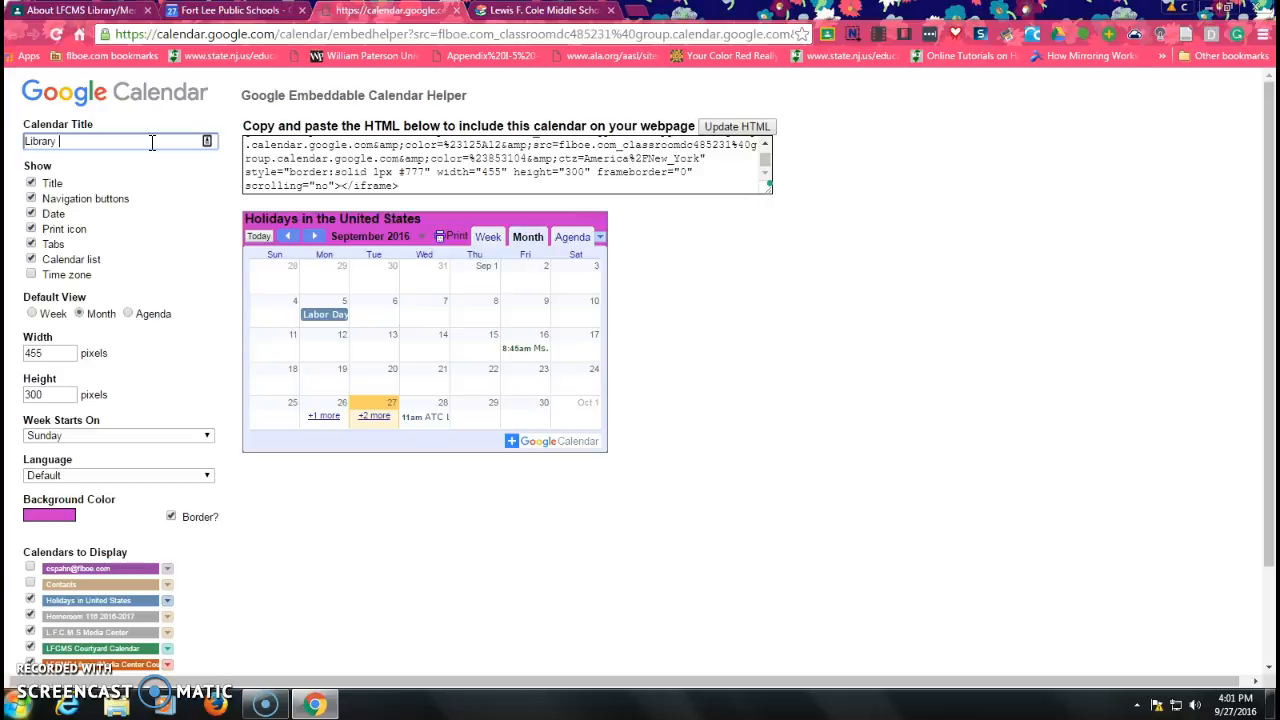
left_click(172, 180)
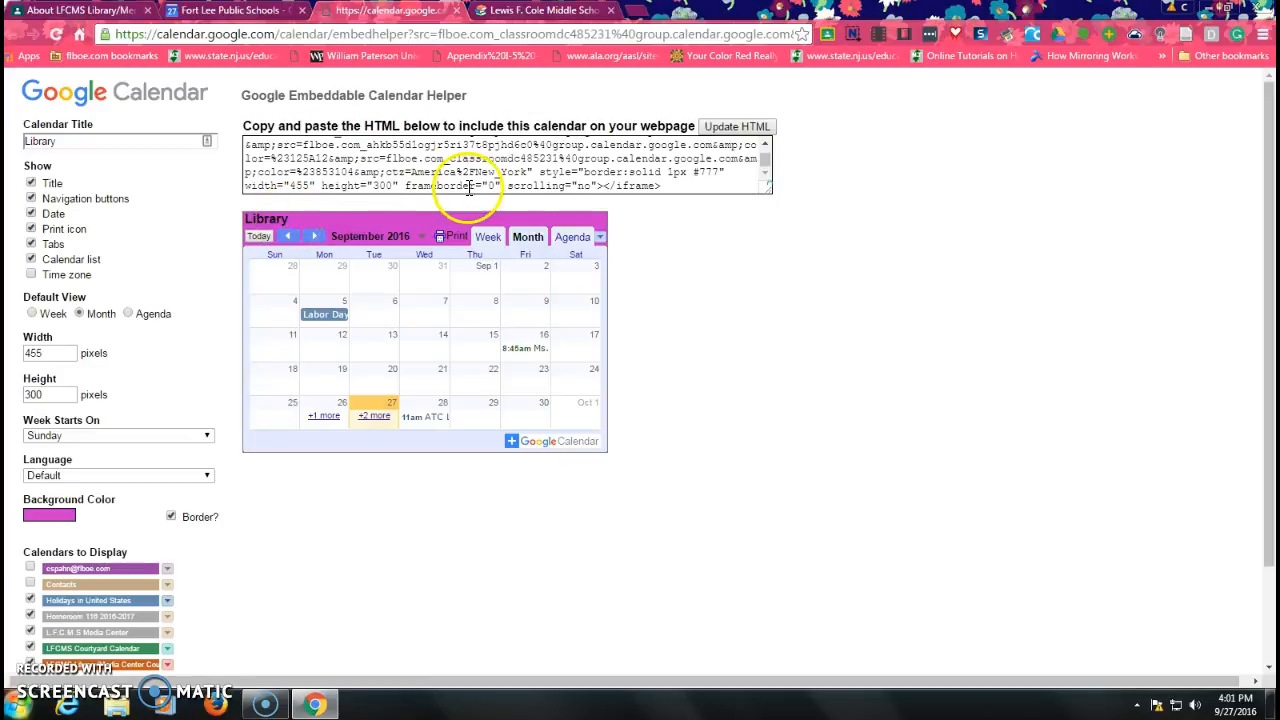
left_click(744, 128)
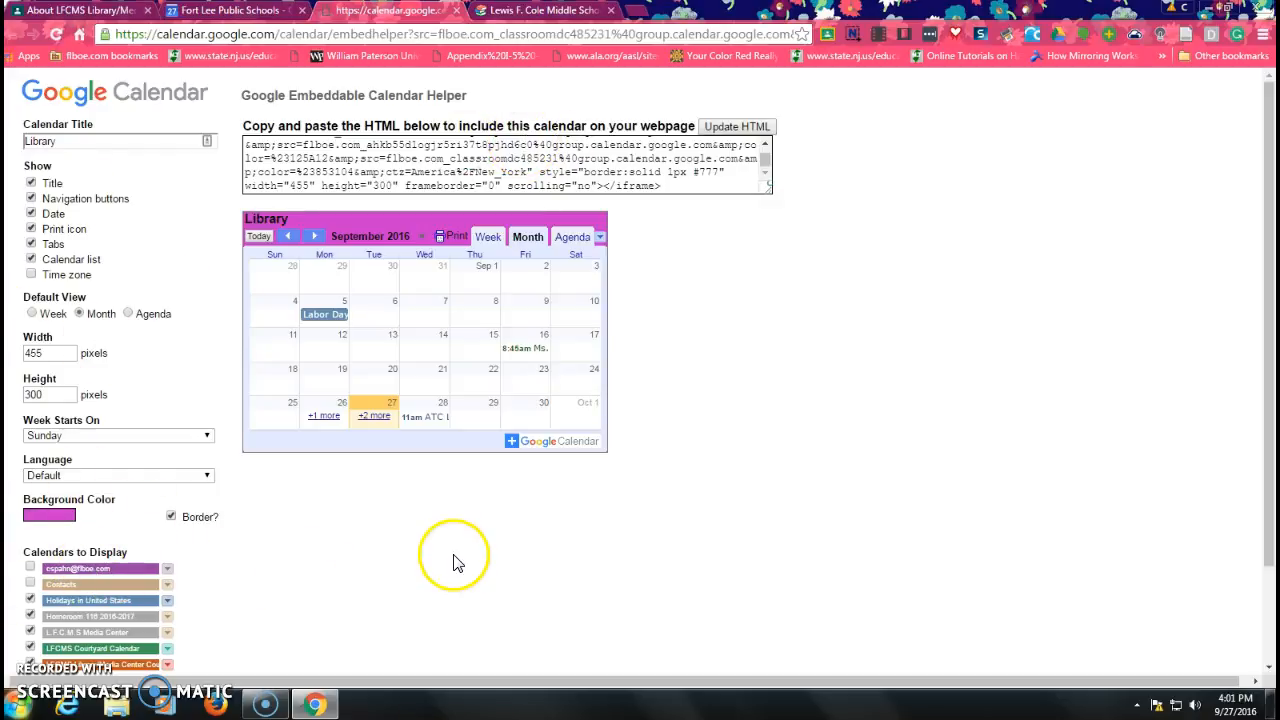
Copy the complete HTML embed code of the customized Library calendar.
left_click_drag(662, 187, 210, 101)
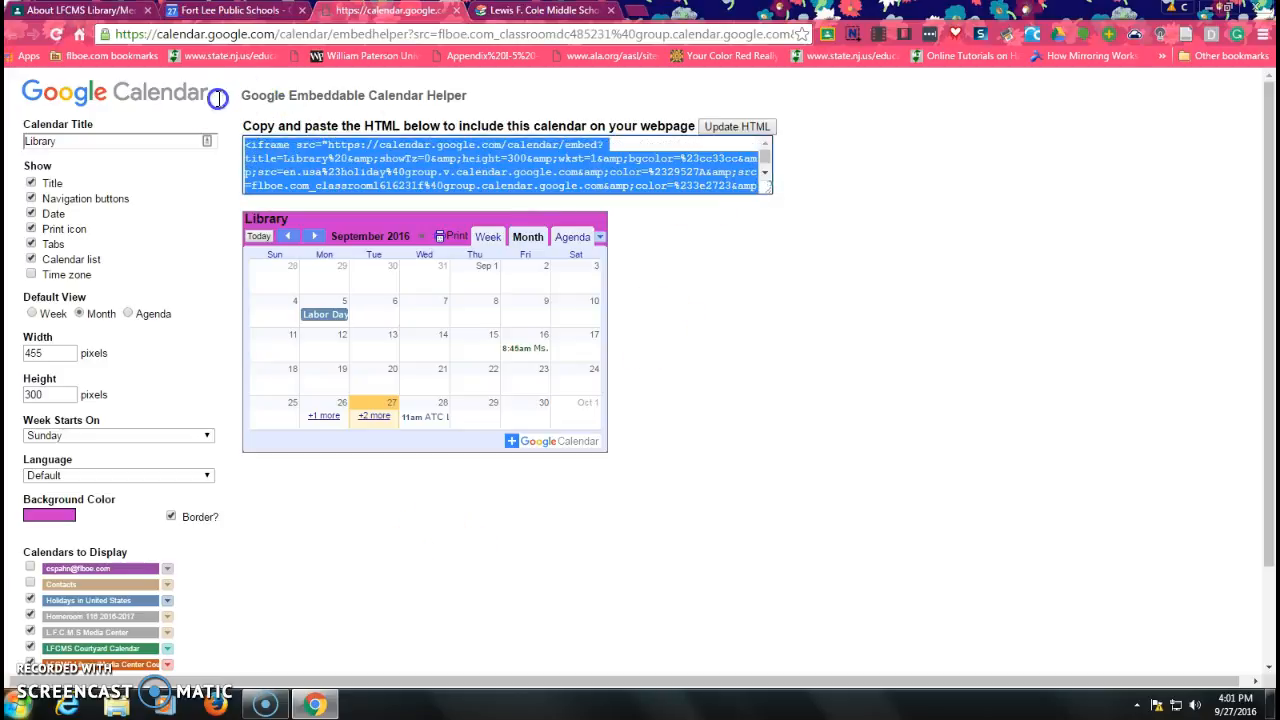
right_click(360, 156)
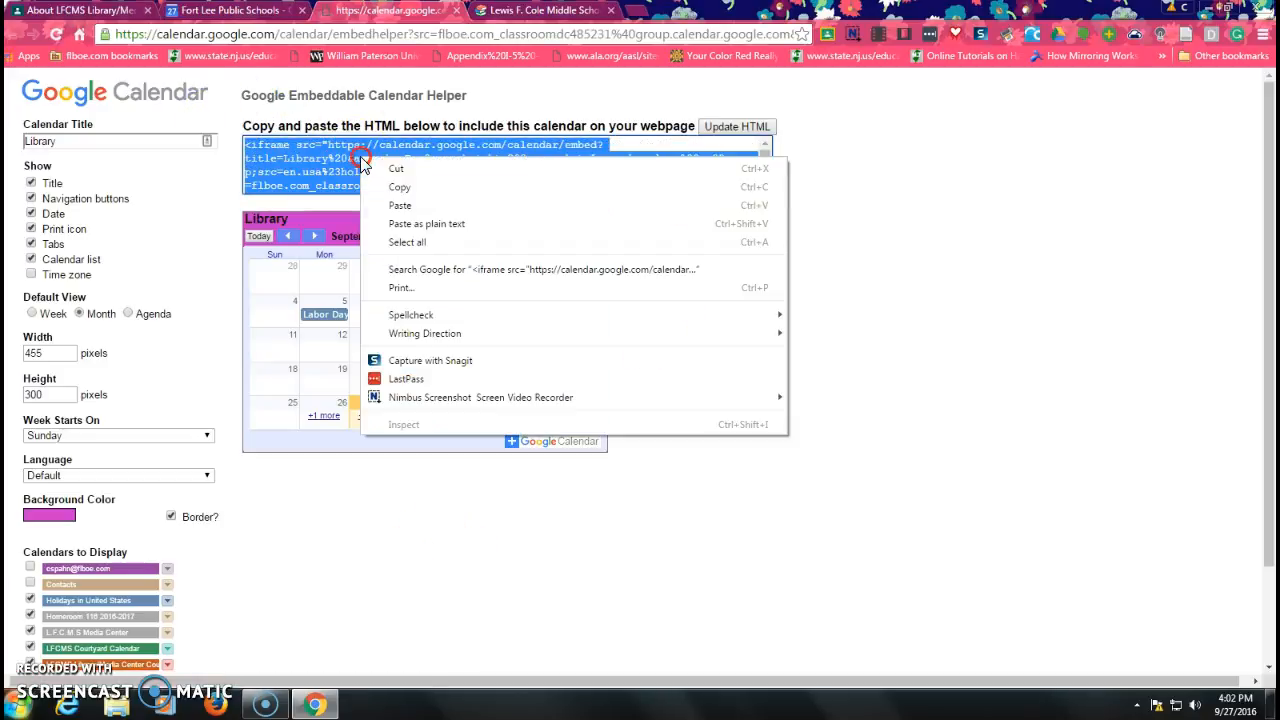
left_click(414, 187)
Switch to the school website's Library Council page and start a new announcement.
left_click(540, 10)
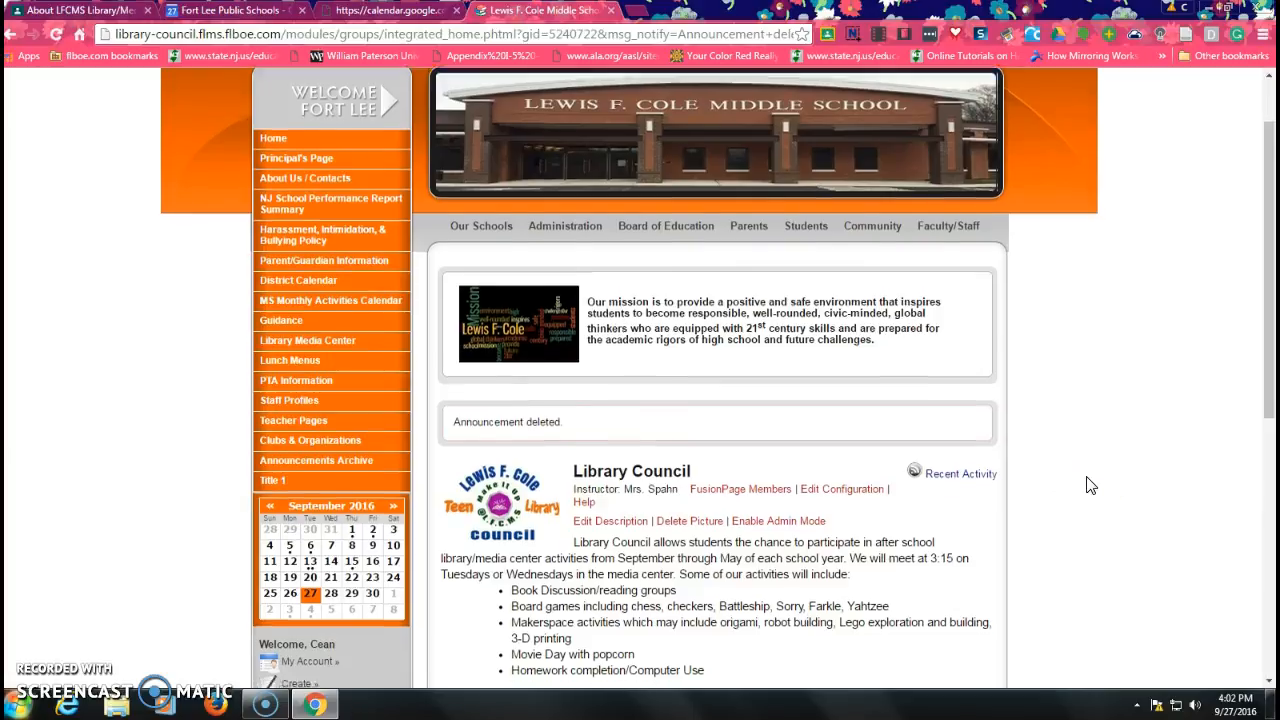
scroll(1086, 486, "down", 3)
scroll(690, 413, "down", 1)
left_click(690, 413)
left_click(501, 376)
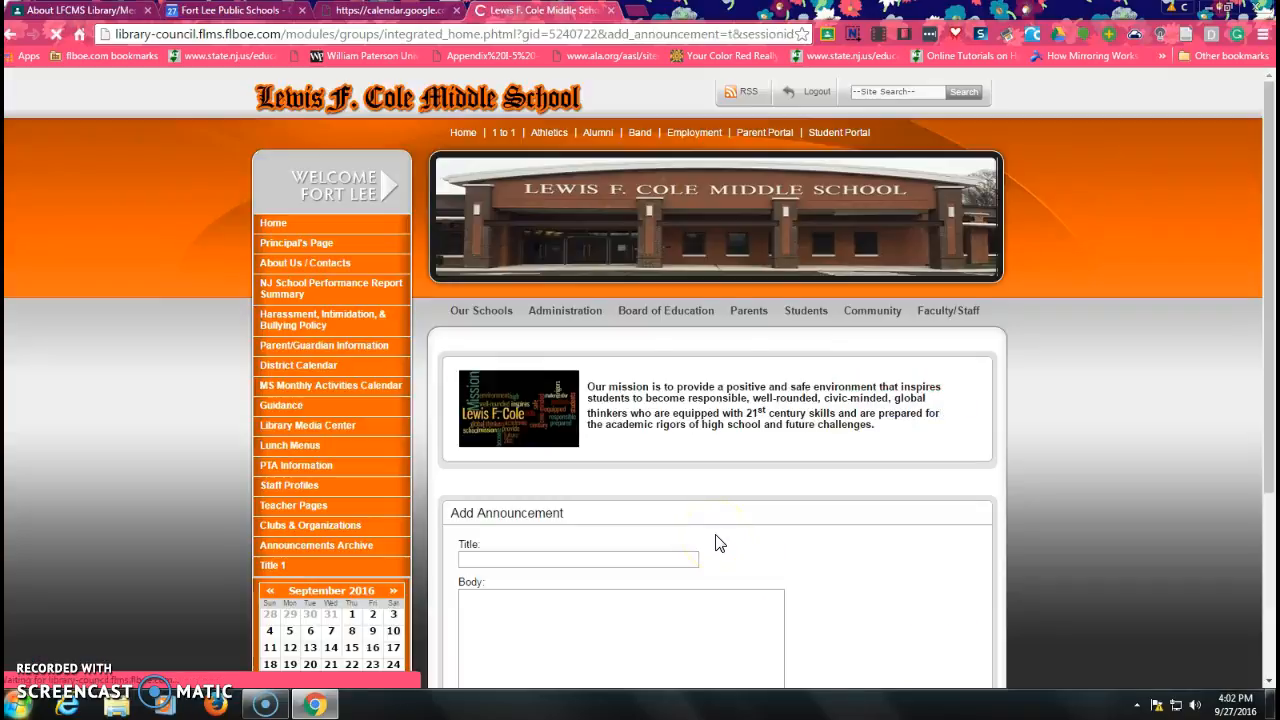
Title the new announcement "Library Google Classroom Calendar".
scroll(711, 543, "down", 4)
left_click(510, 128)
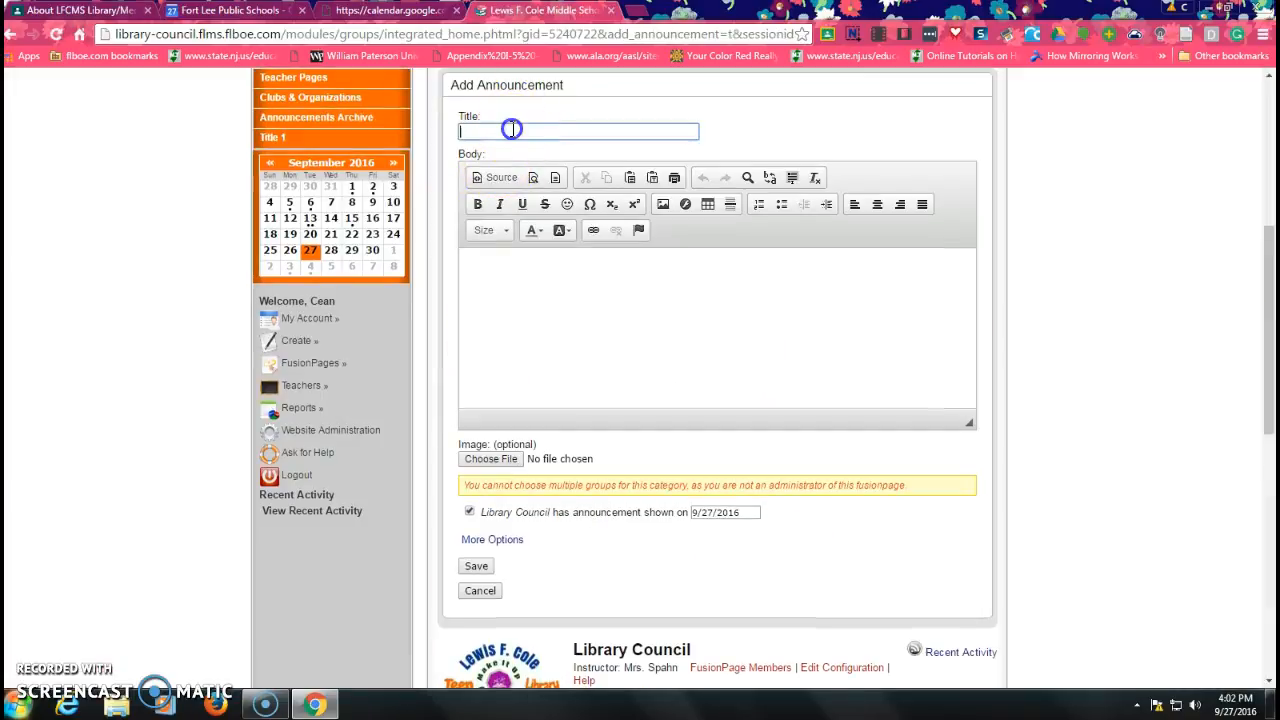
type("Library")
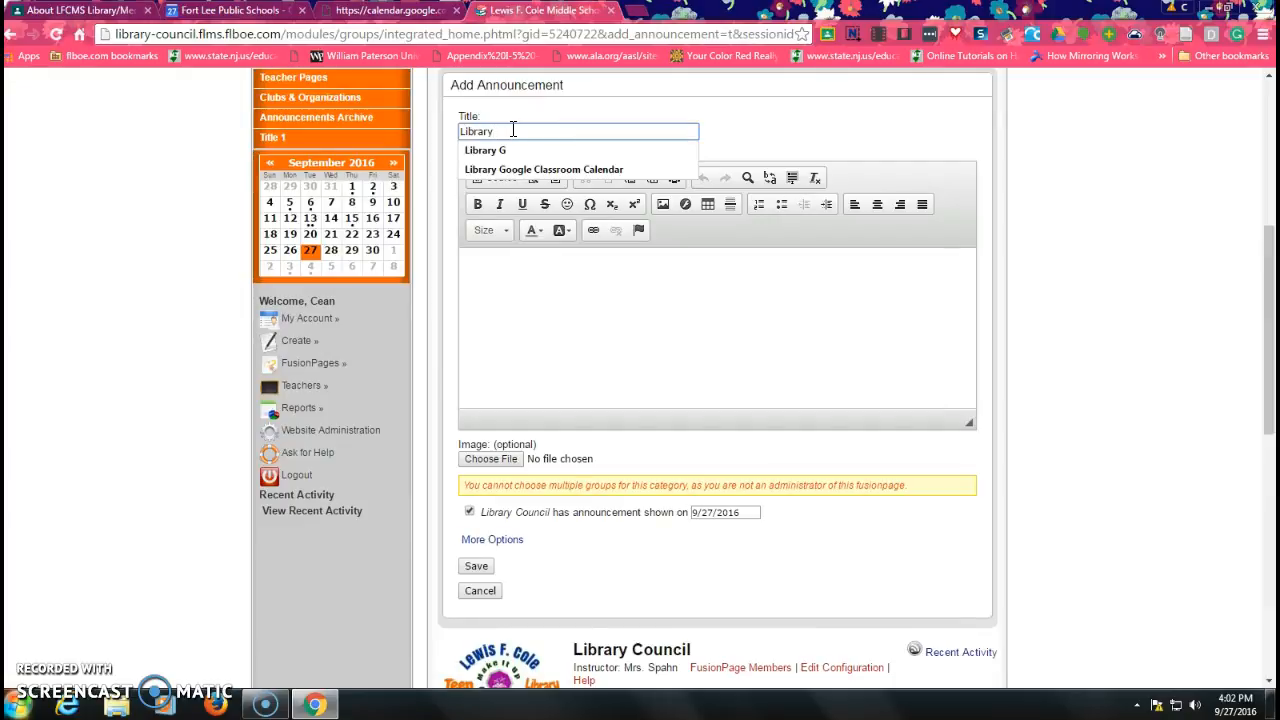
key("Down")
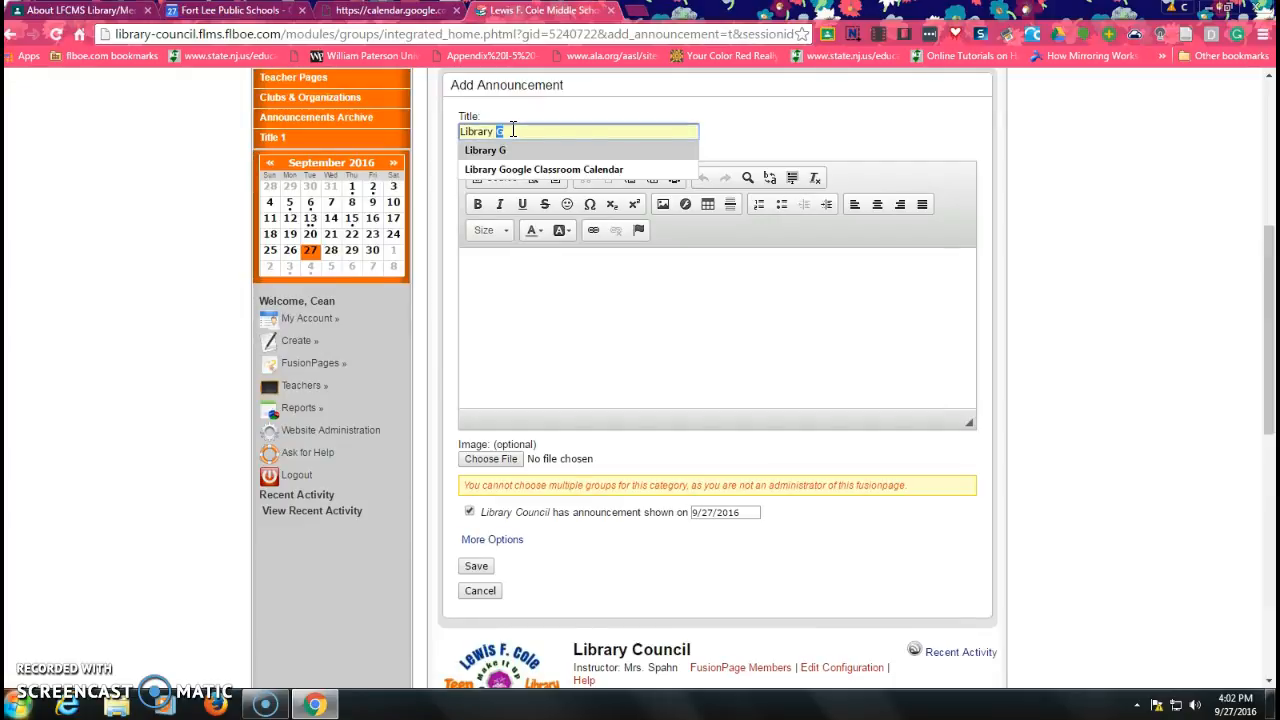
left_click(553, 168)
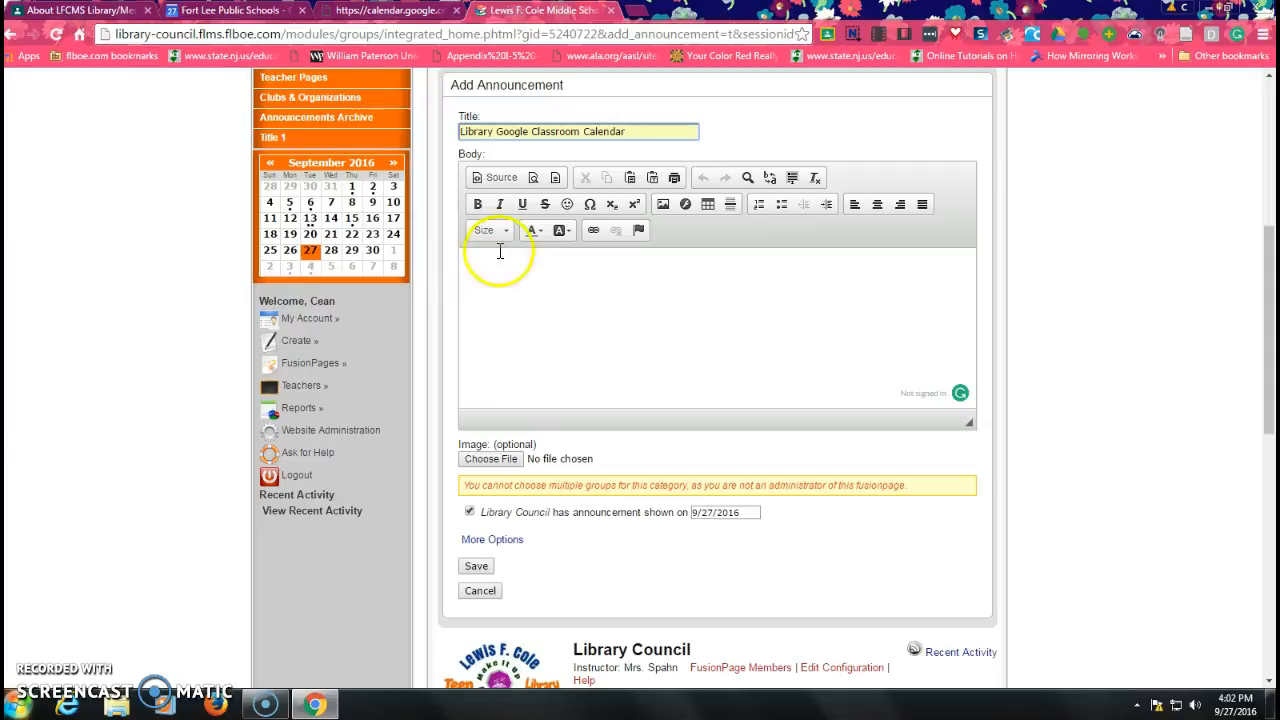
Paste the copied calendar embed code into the announcement body's HTML source and add a line break after it.
left_click(499, 177)
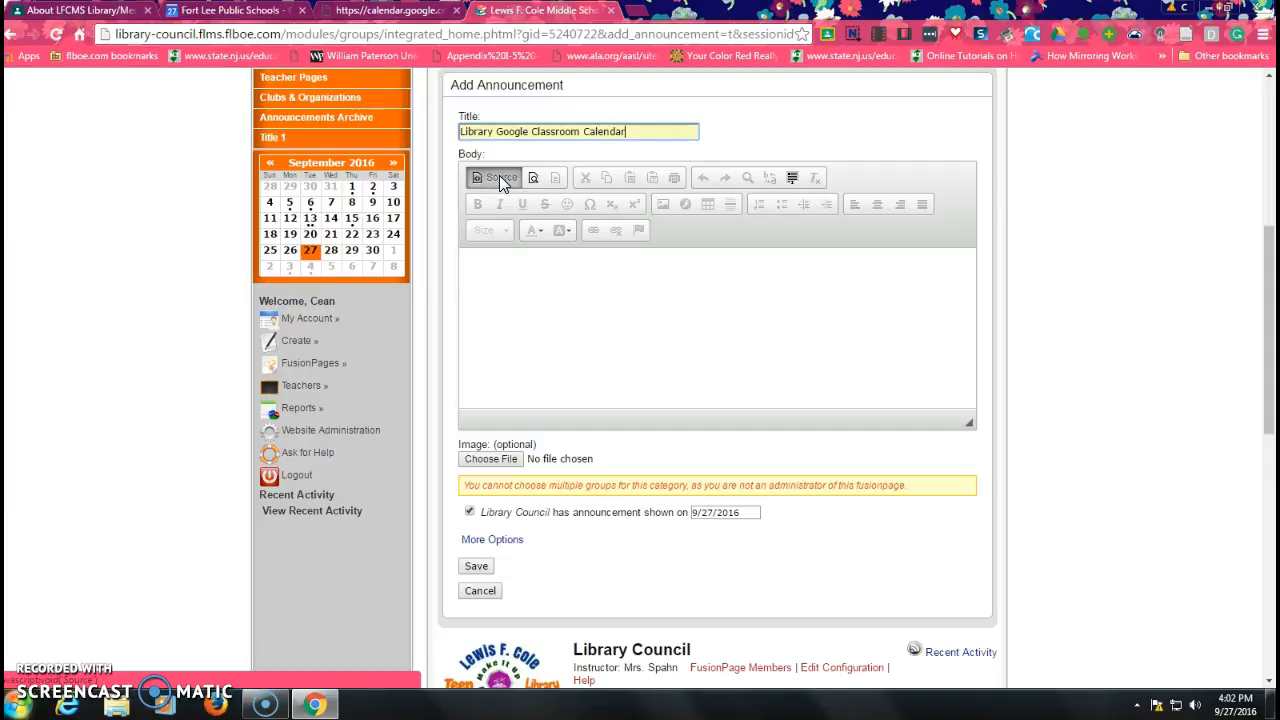
left_click(472, 258)
right_click(472, 258)
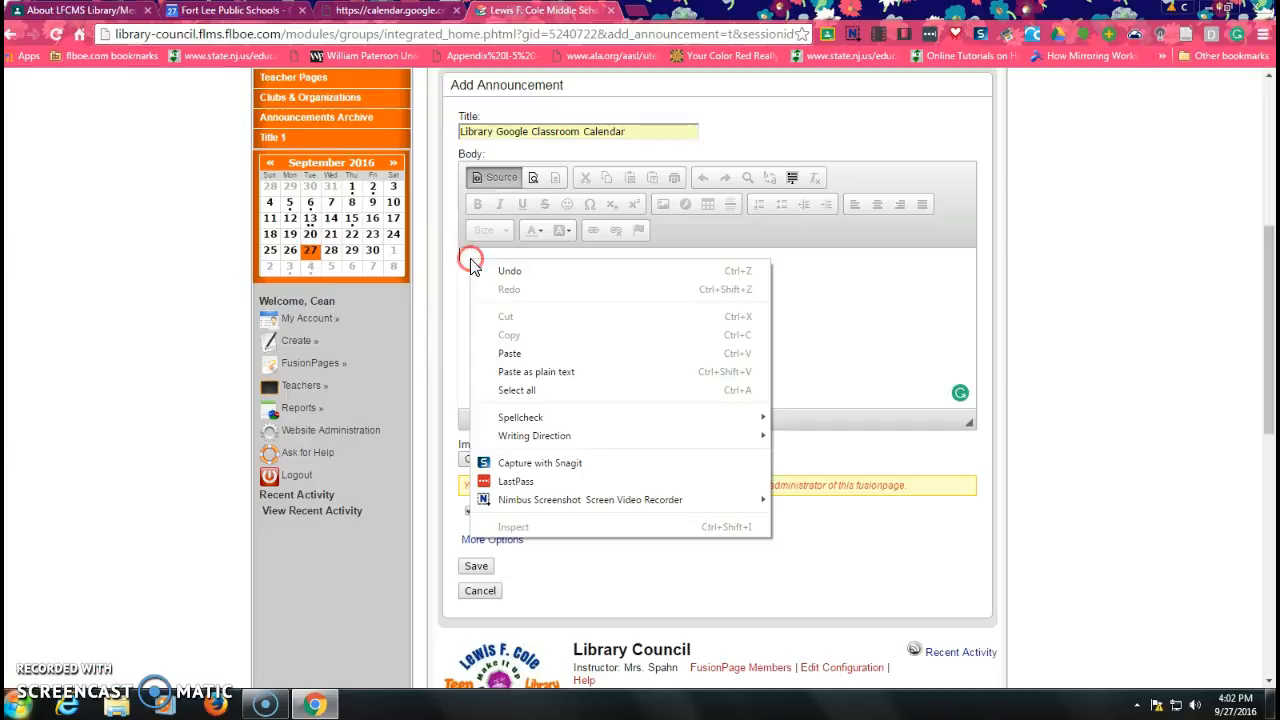
left_click(507, 354)
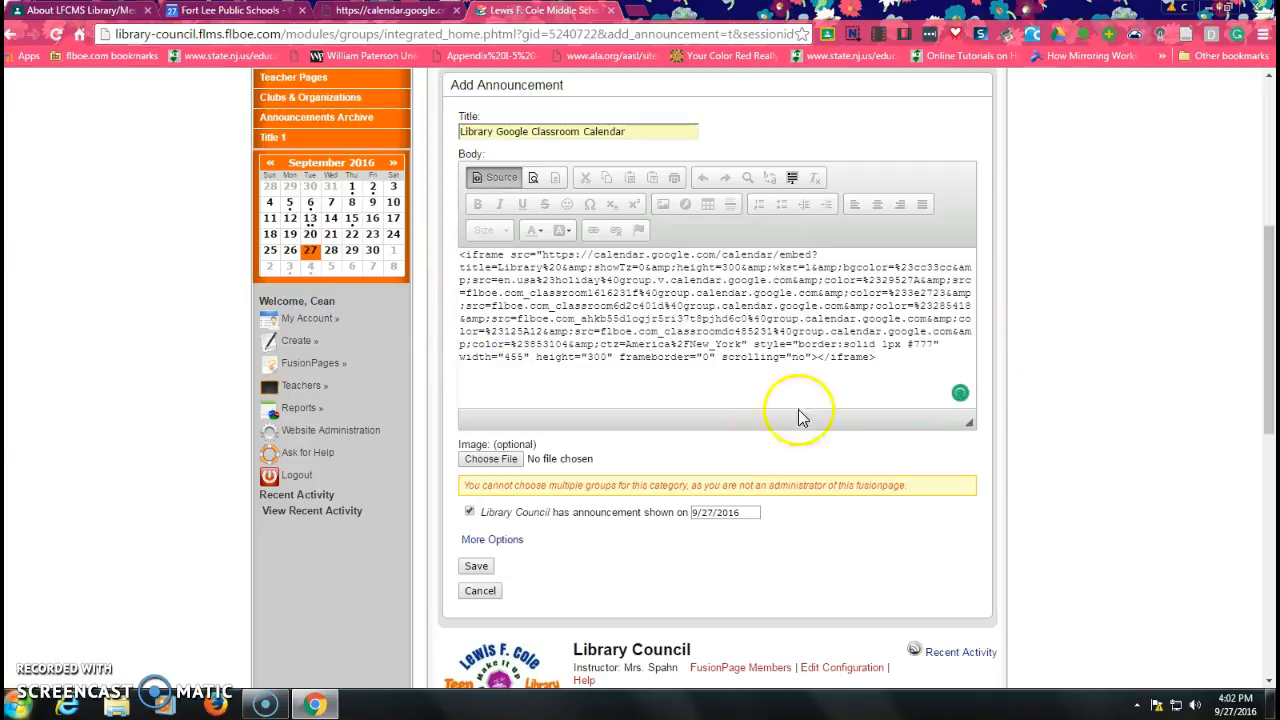
key("Return")
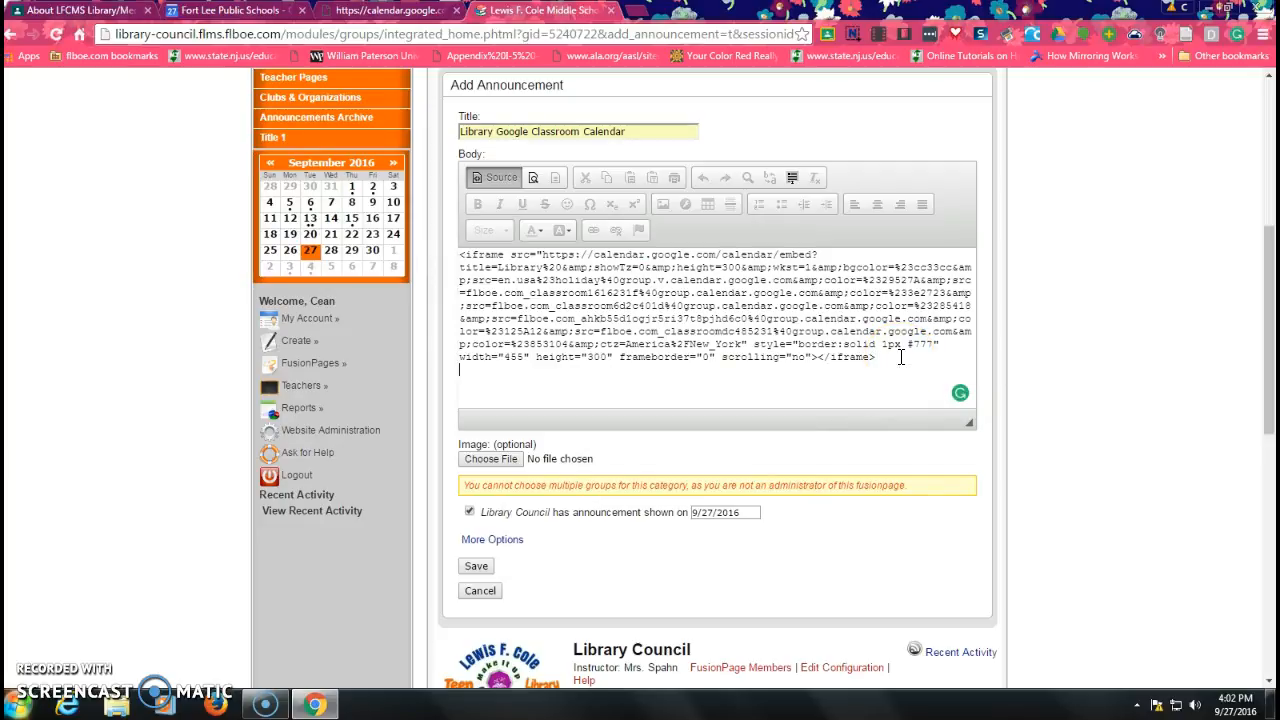
Return the announcement body to the visual view, insert a horizontal line below the embedded calendar, and save the announcement.
left_click(483, 178)
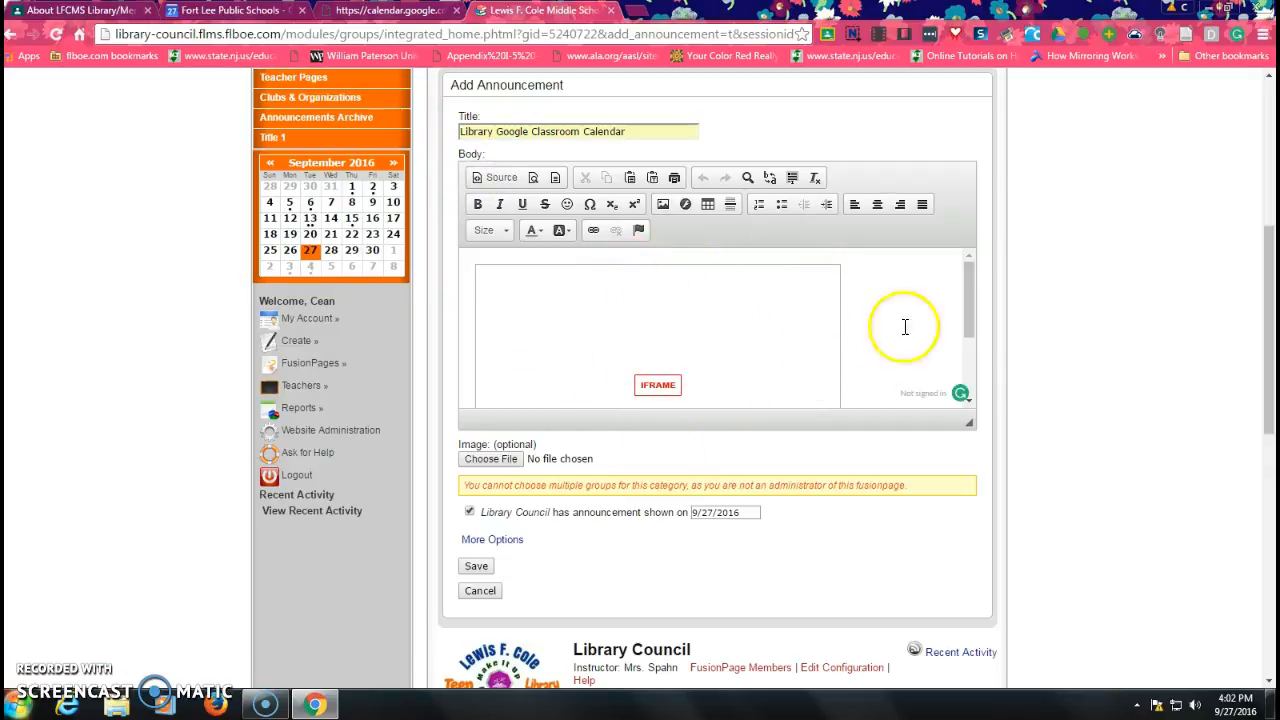
left_click_drag(967, 294, 961, 398)
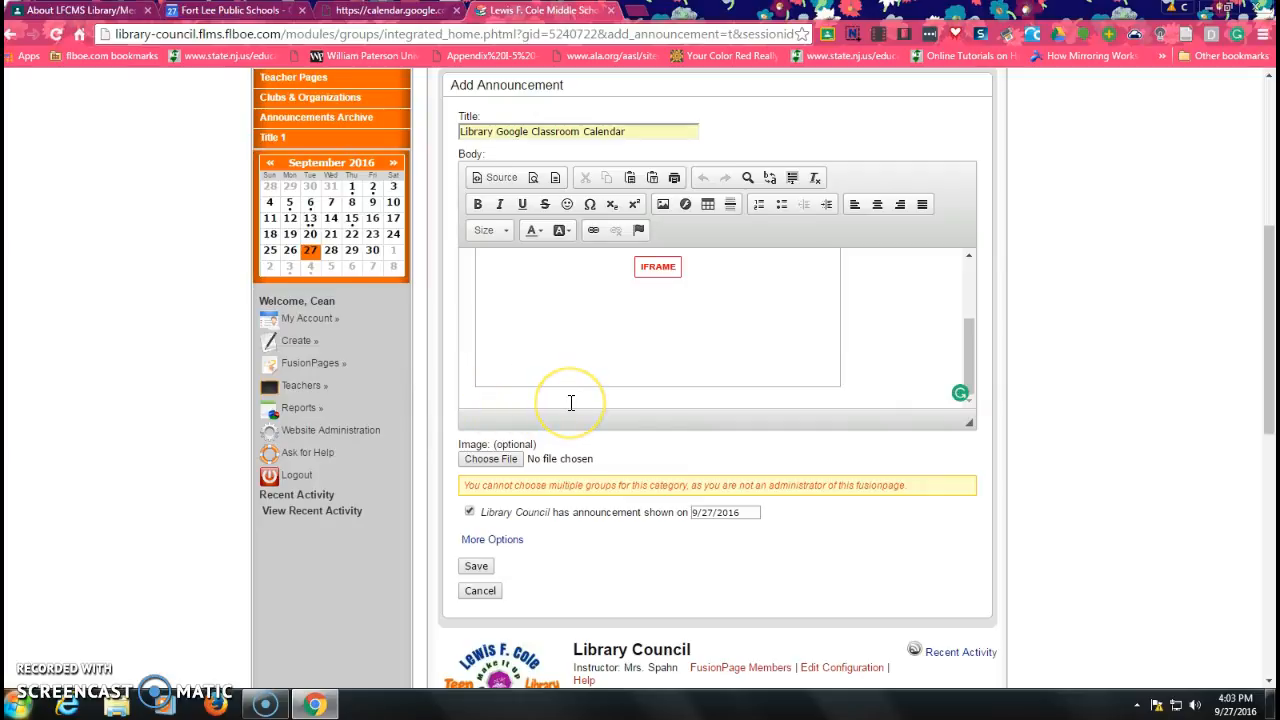
left_click(735, 207)
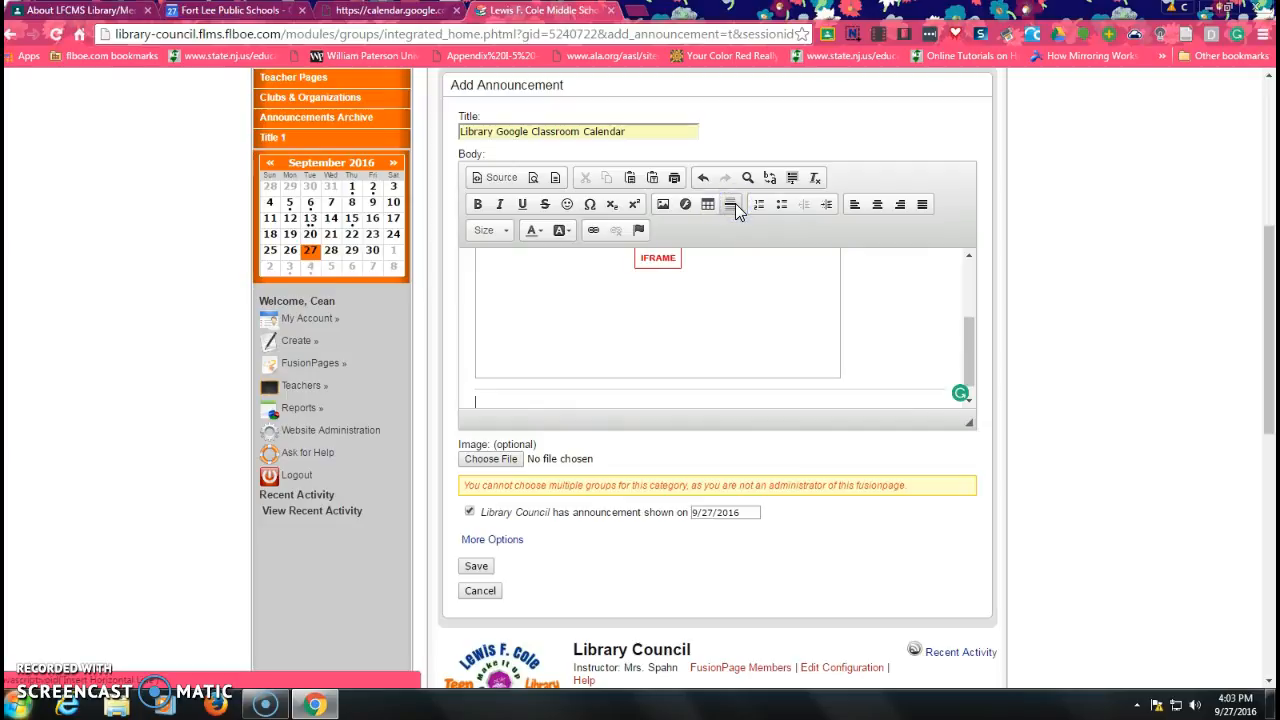
left_click(475, 567)
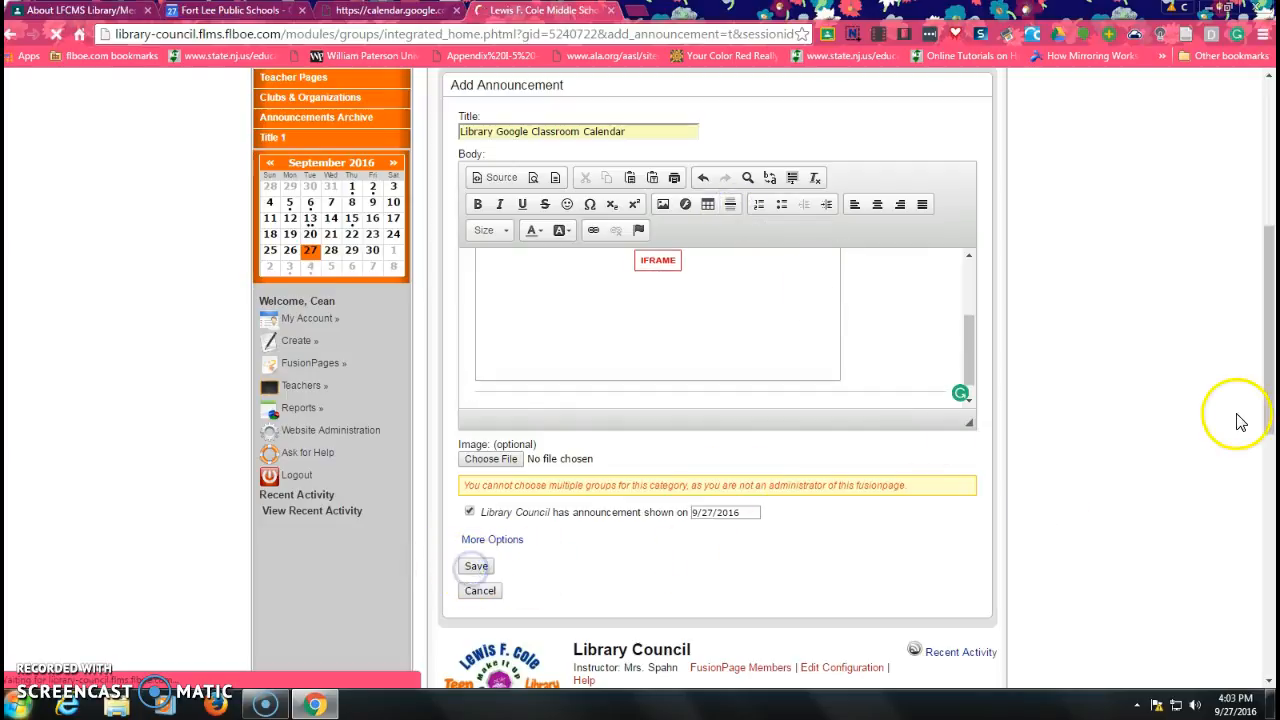
Filter the calendar in the published announcement to show only the LFCMS Library/Media Center Council calendar, then close the calendar list.
scroll(1272, 440, "down", 6)
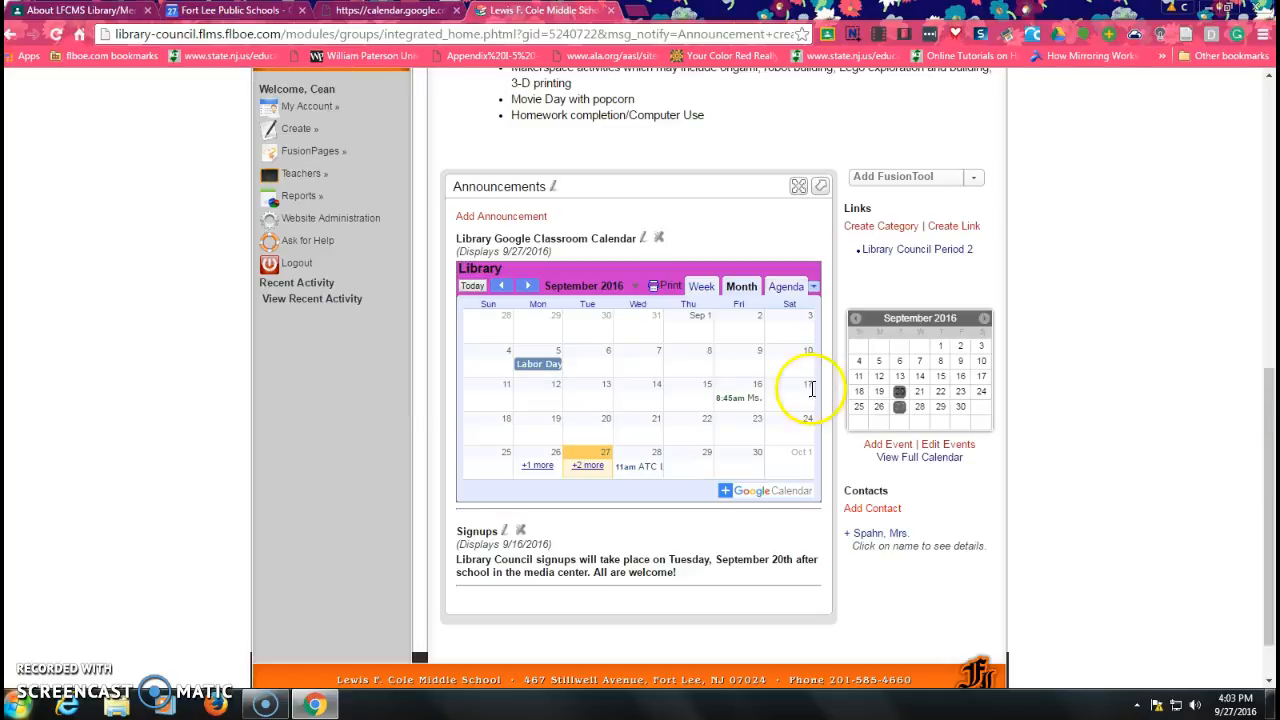
left_click(813, 286)
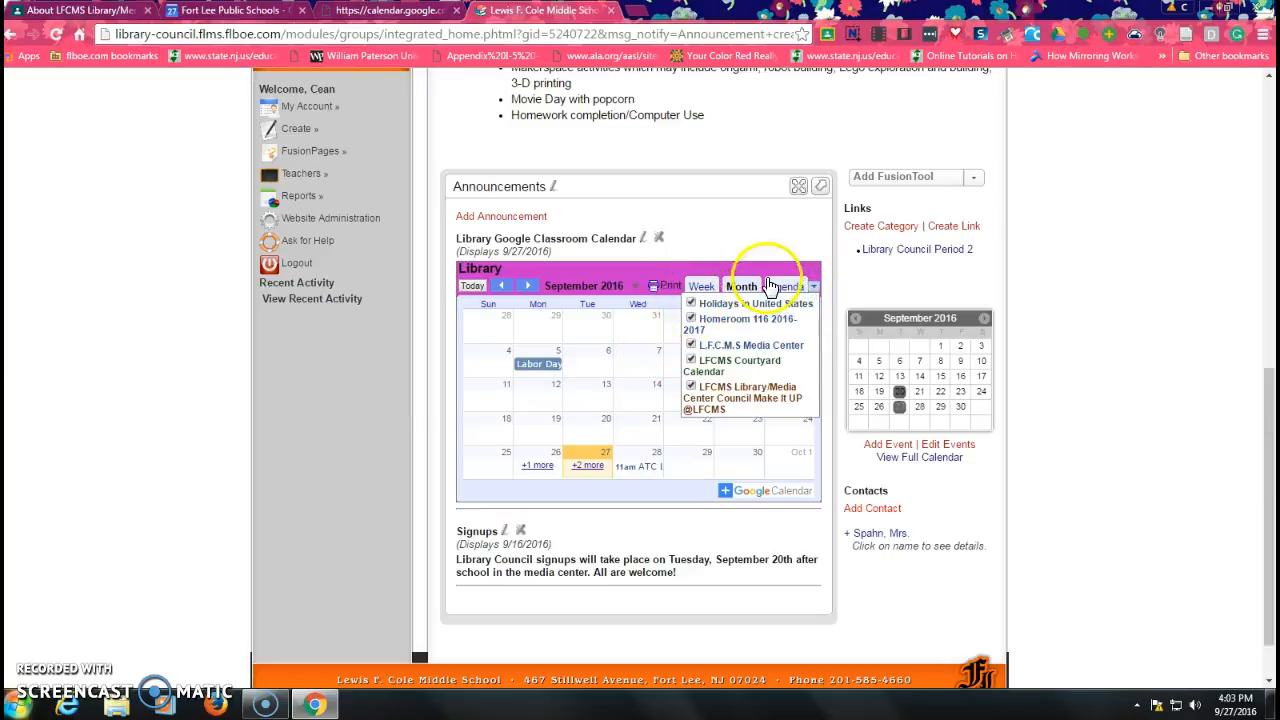
left_click(691, 305)
left_click(691, 319)
left_click(691, 345)
left_click(691, 361)
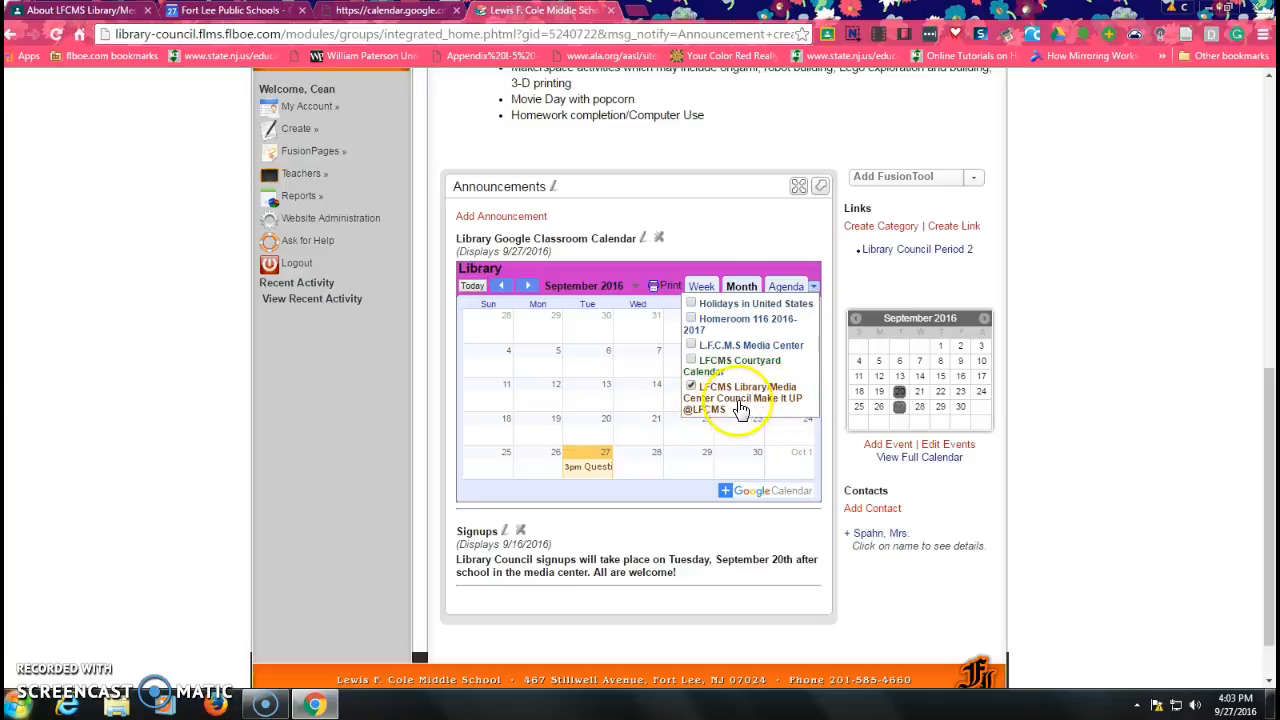
left_click(815, 287)
Check the published calendar's other views, including the week view, and go back to the month view.
left_click(786, 287)
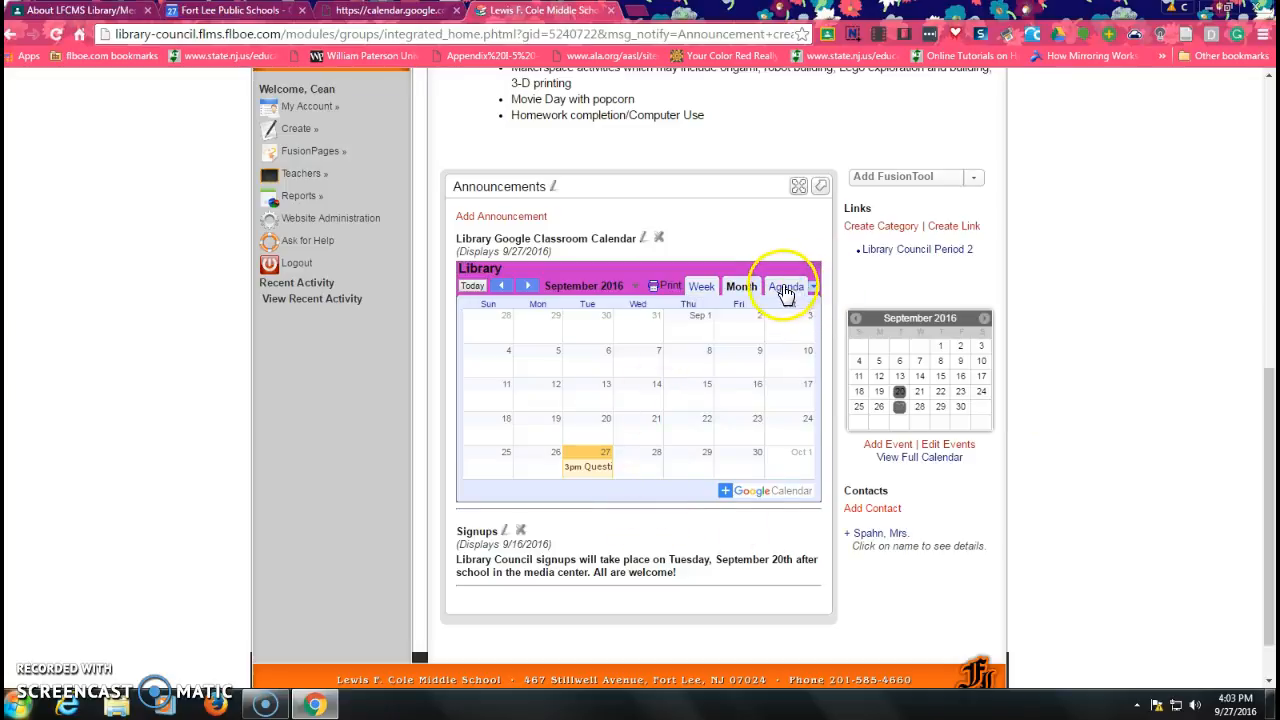
left_click(740, 288)
left_click(758, 287)
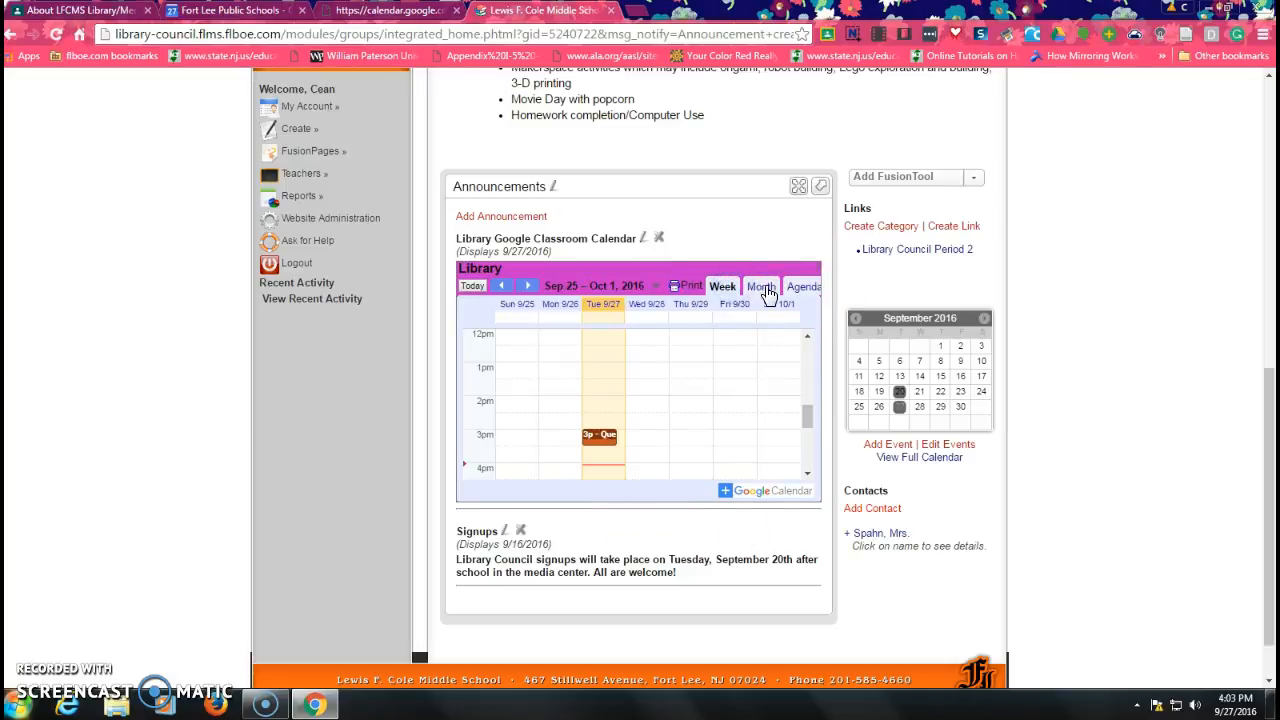